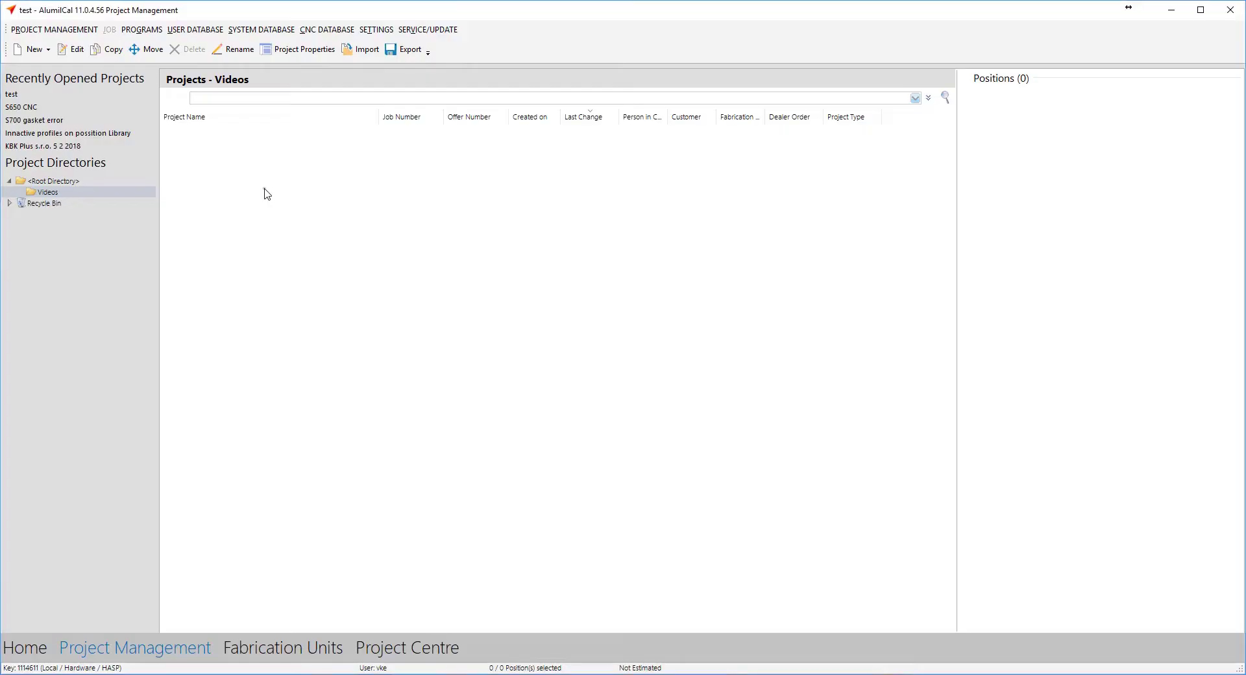
- Create a new project in the Videos directory and name it New Project Video
right_click(264, 189)
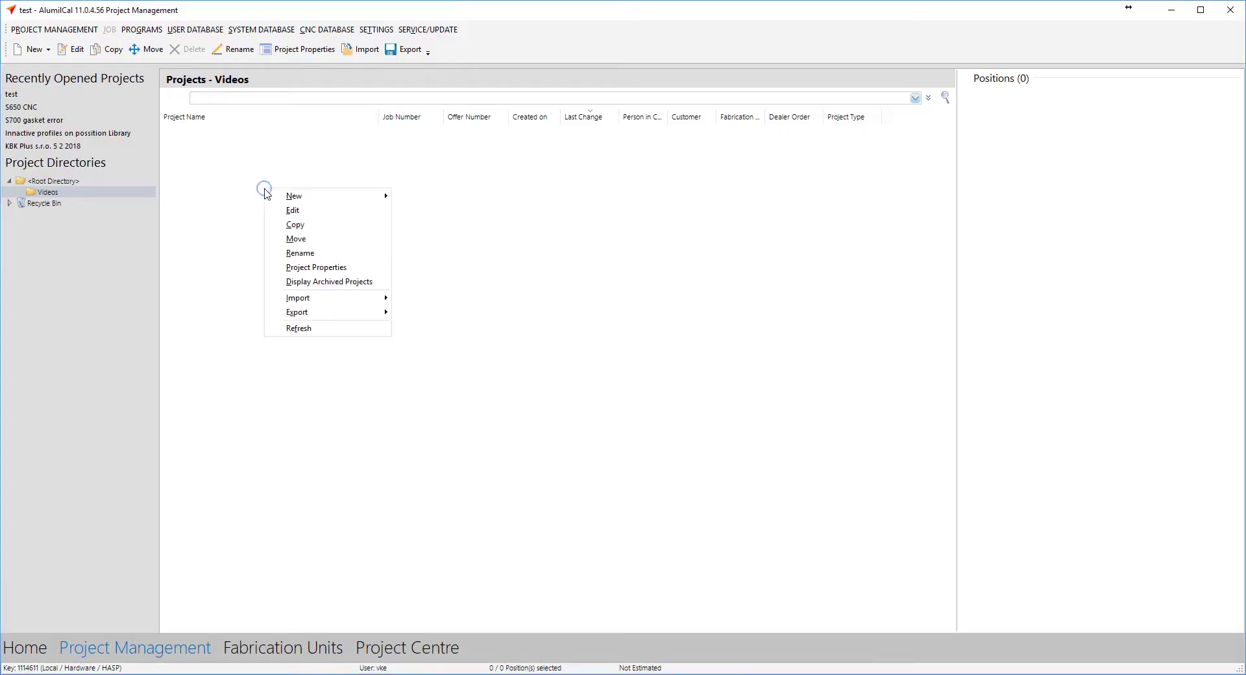
mouse_move(292, 199)
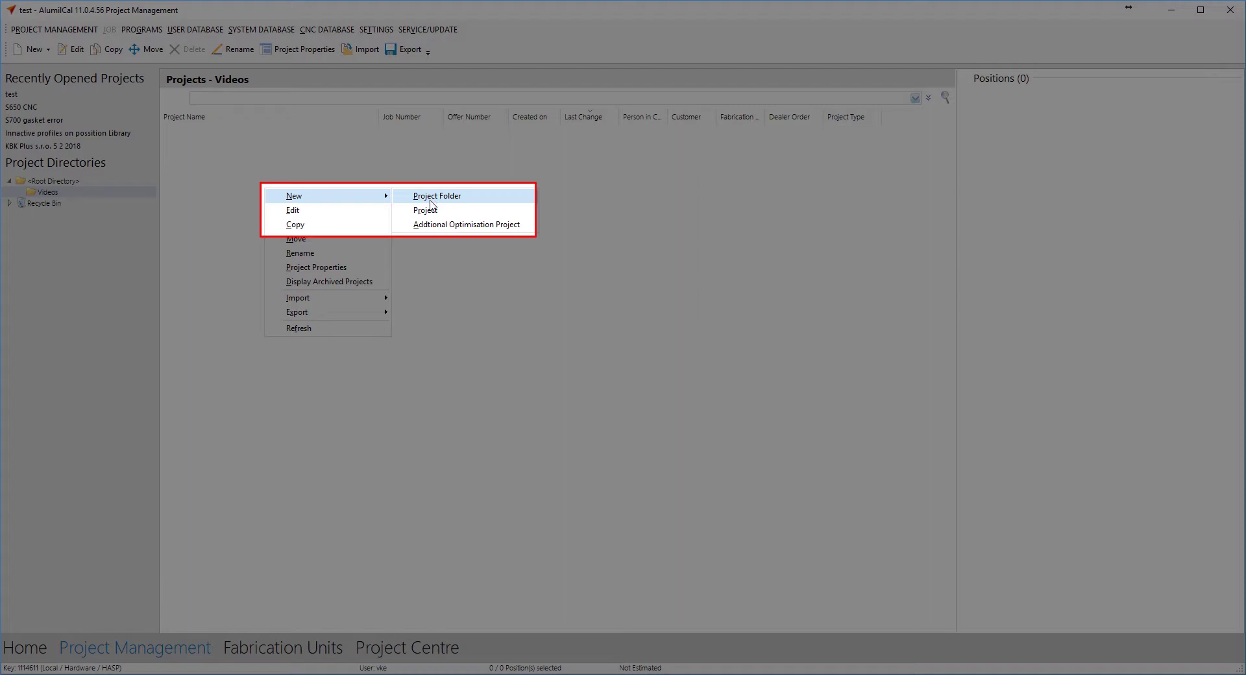
click(431, 212)
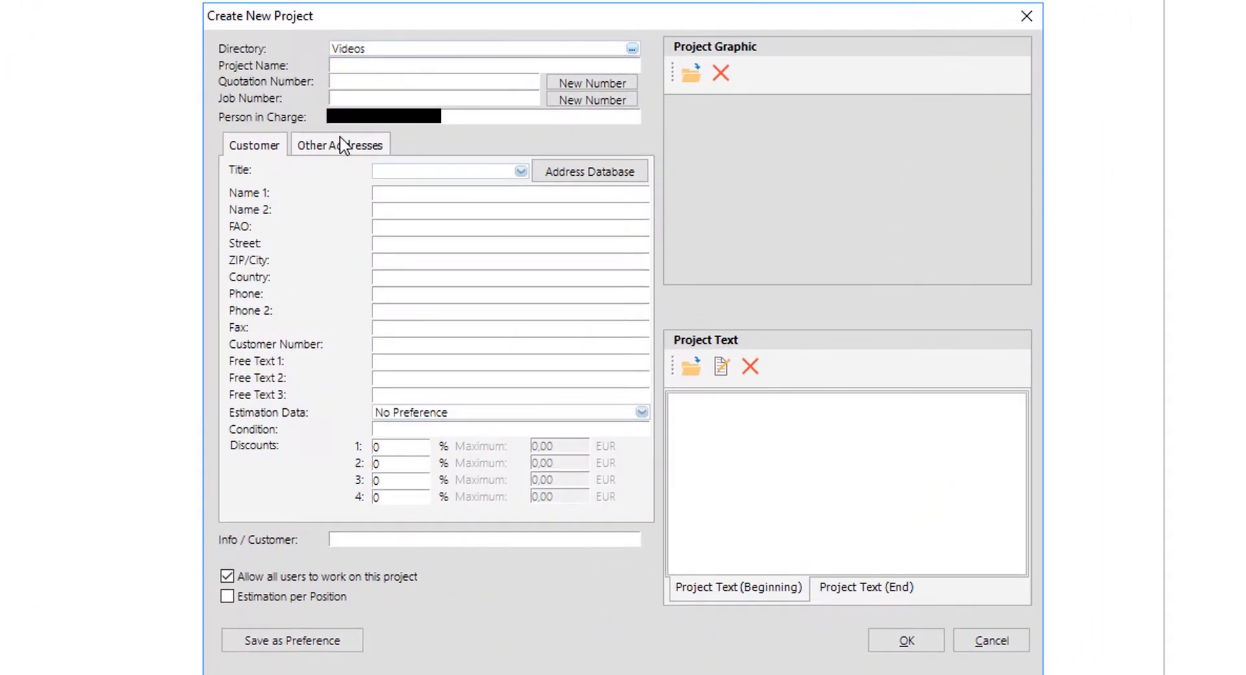
text(New Project Vineo)
key(Tab)
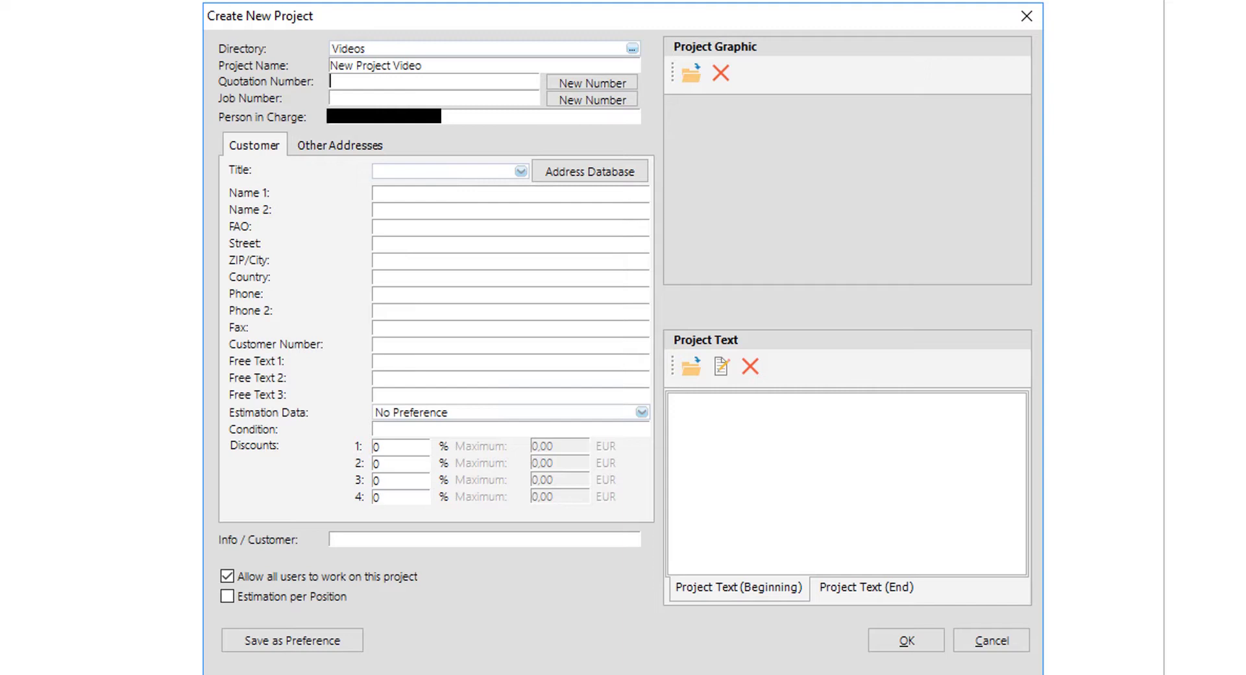
text(20180608-00120180608)
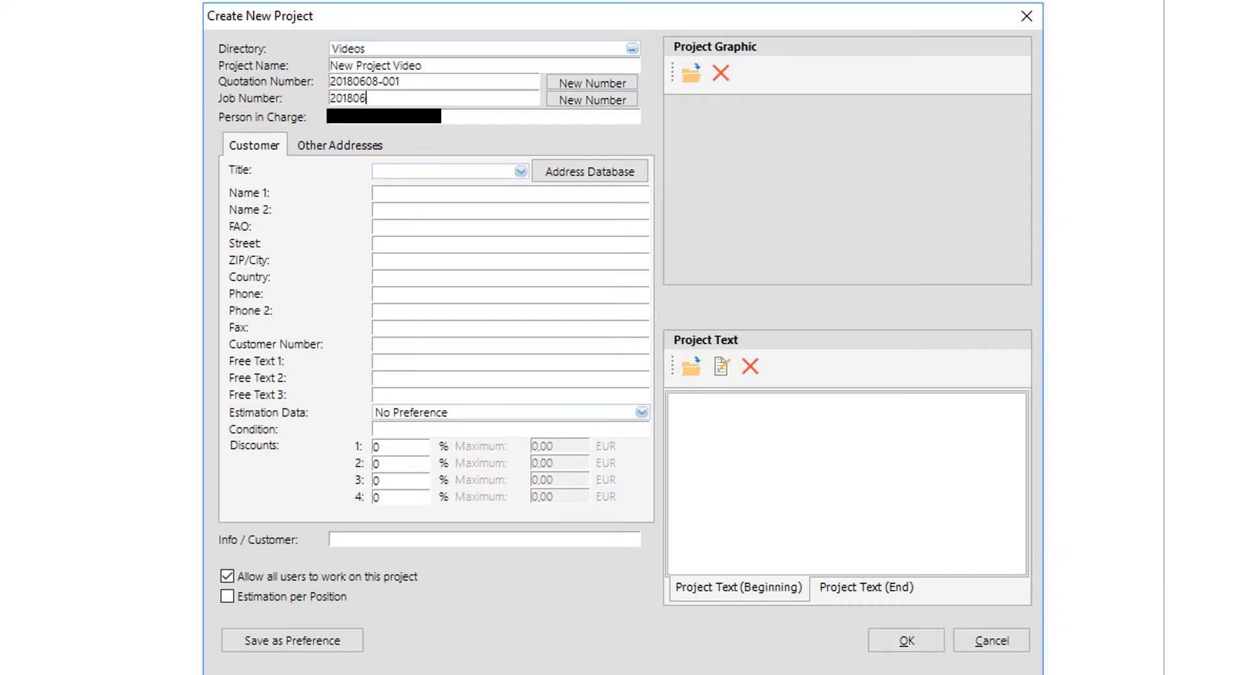
text(-001)
text(My name)
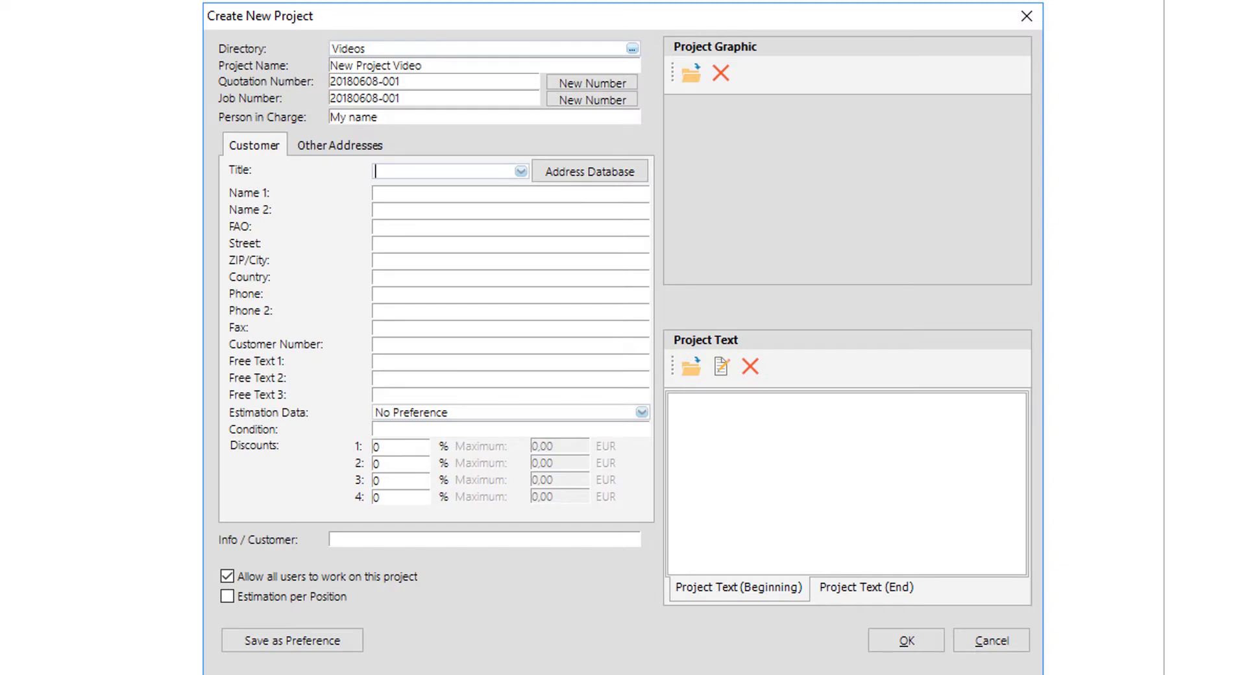
- Enter Customers Name as the customer's first name line and Customers Address as the street, and confirm the new project
click(377, 193)
text(Customers Name)
key(Tab)
key(Tab)
key(Tab)
text(Customers )
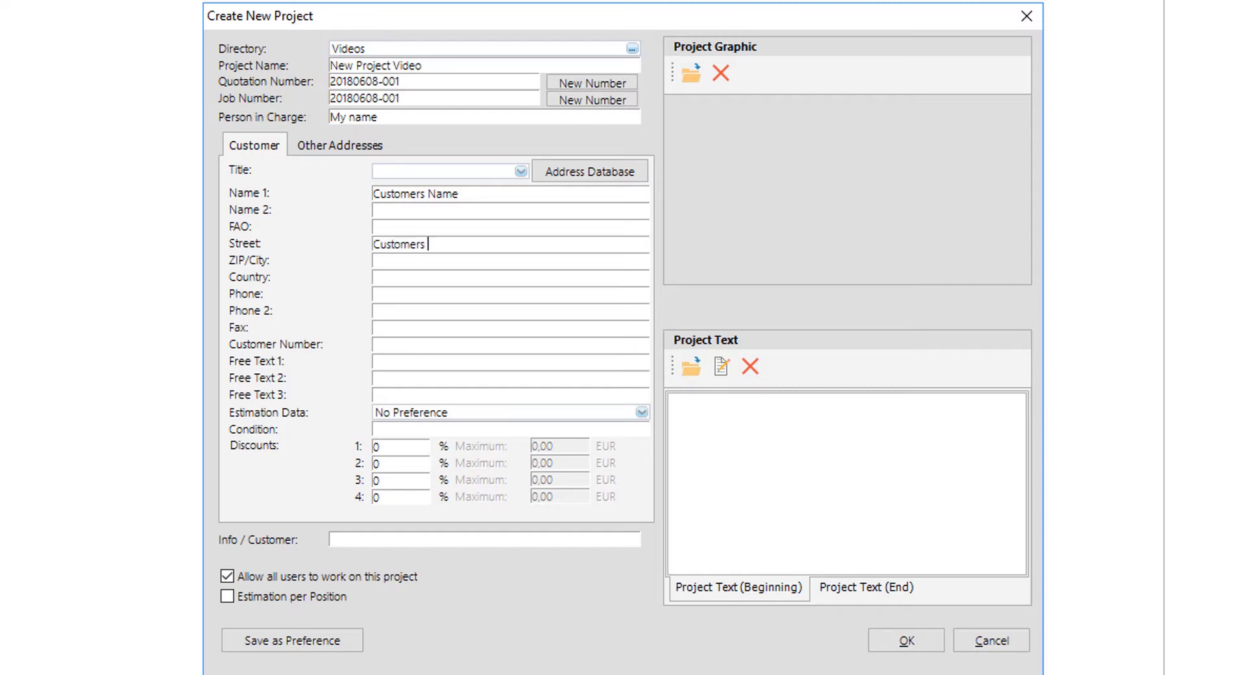
text(Address)
click(898, 636)
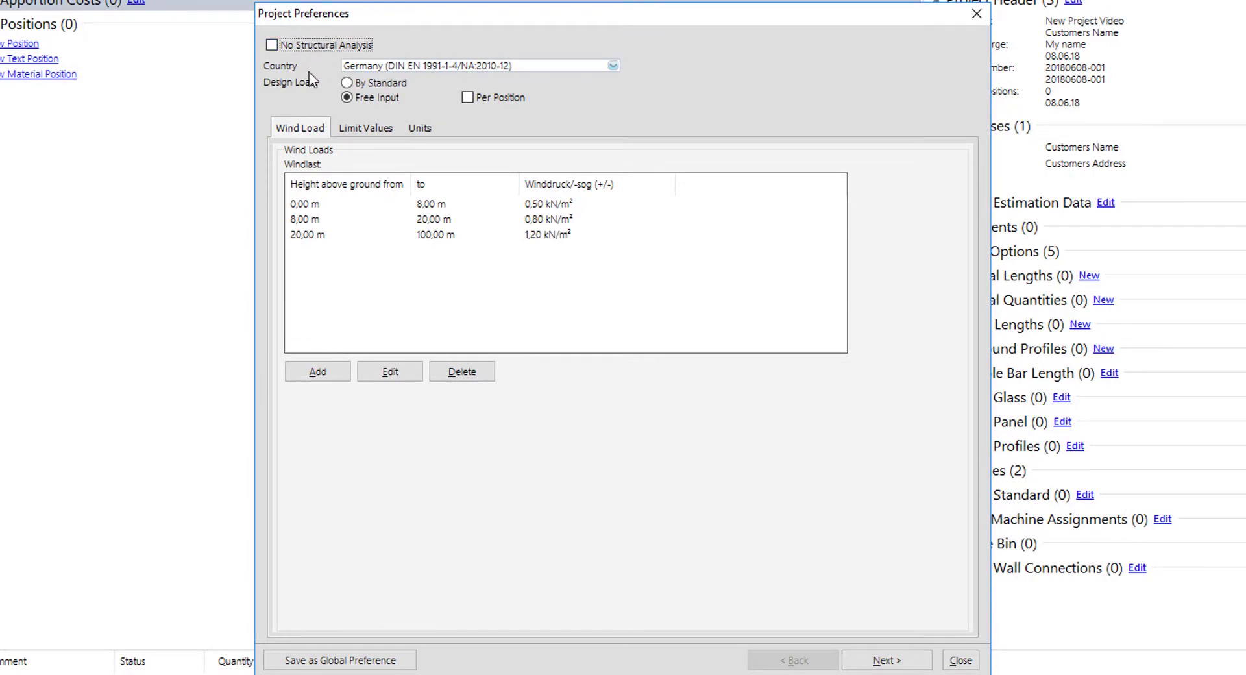
- Switch No Structural Analysis on and off again, and look through the available country standards without choosing another
click(302, 46)
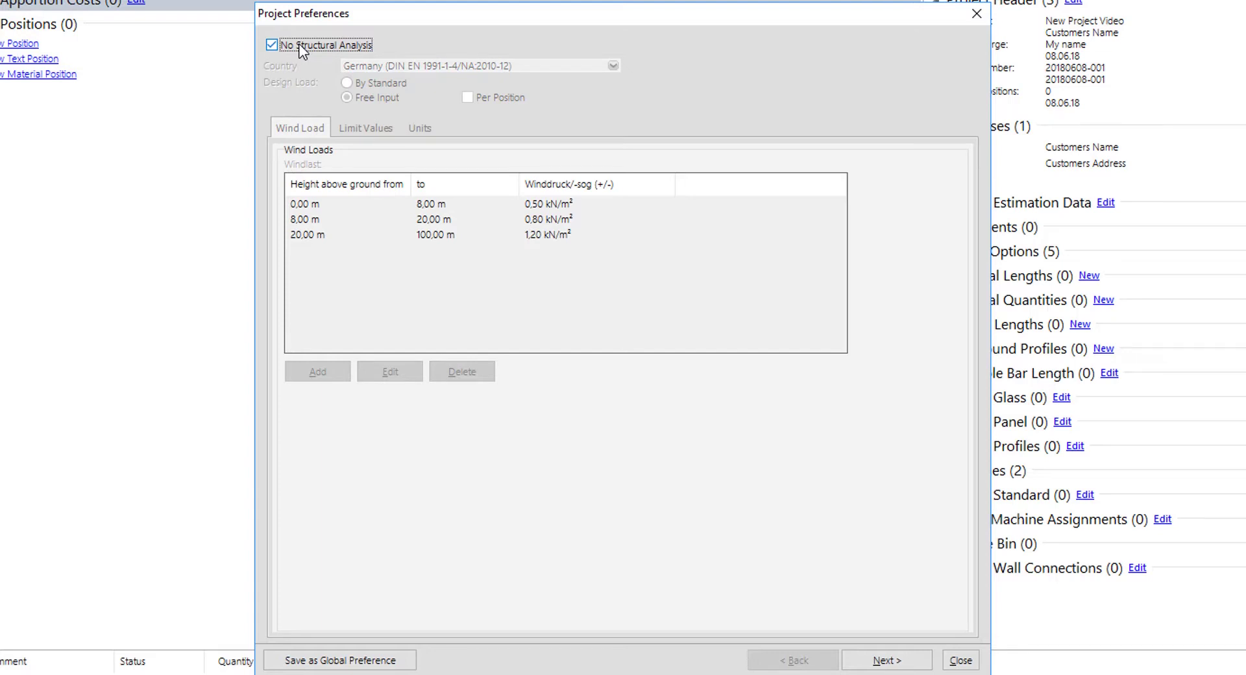
click(299, 45)
click(389, 65)
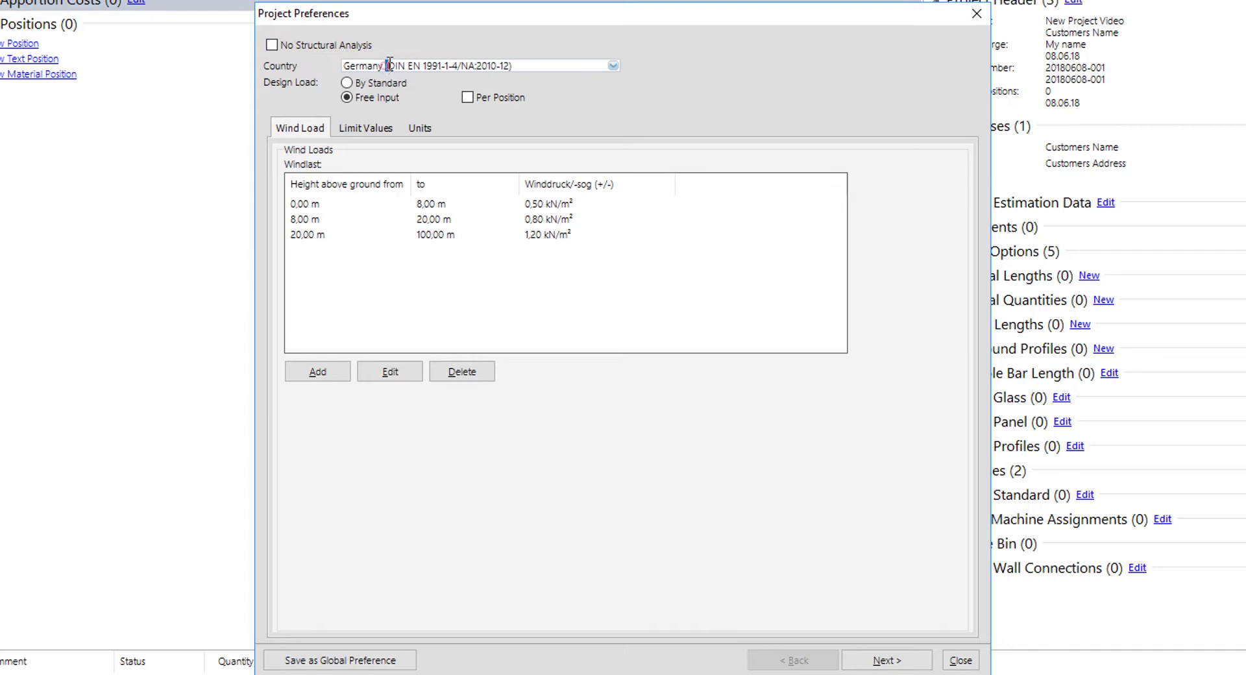
click(388, 66)
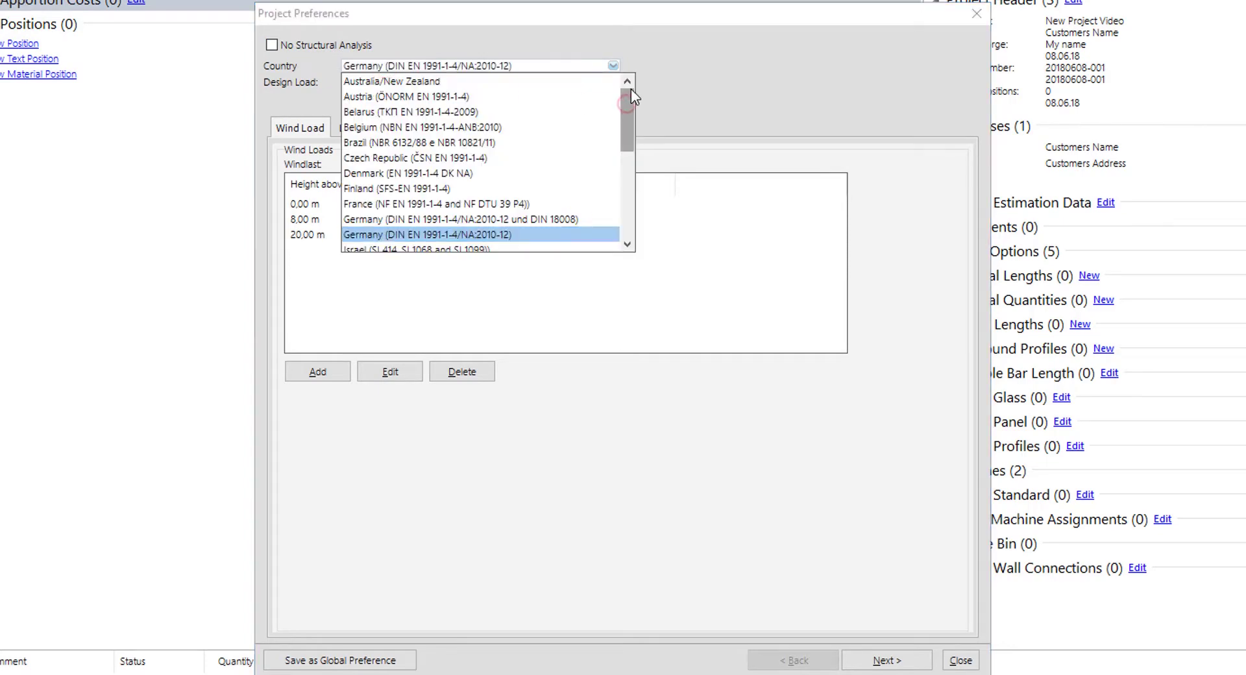
drag(631, 96, 636, 206)
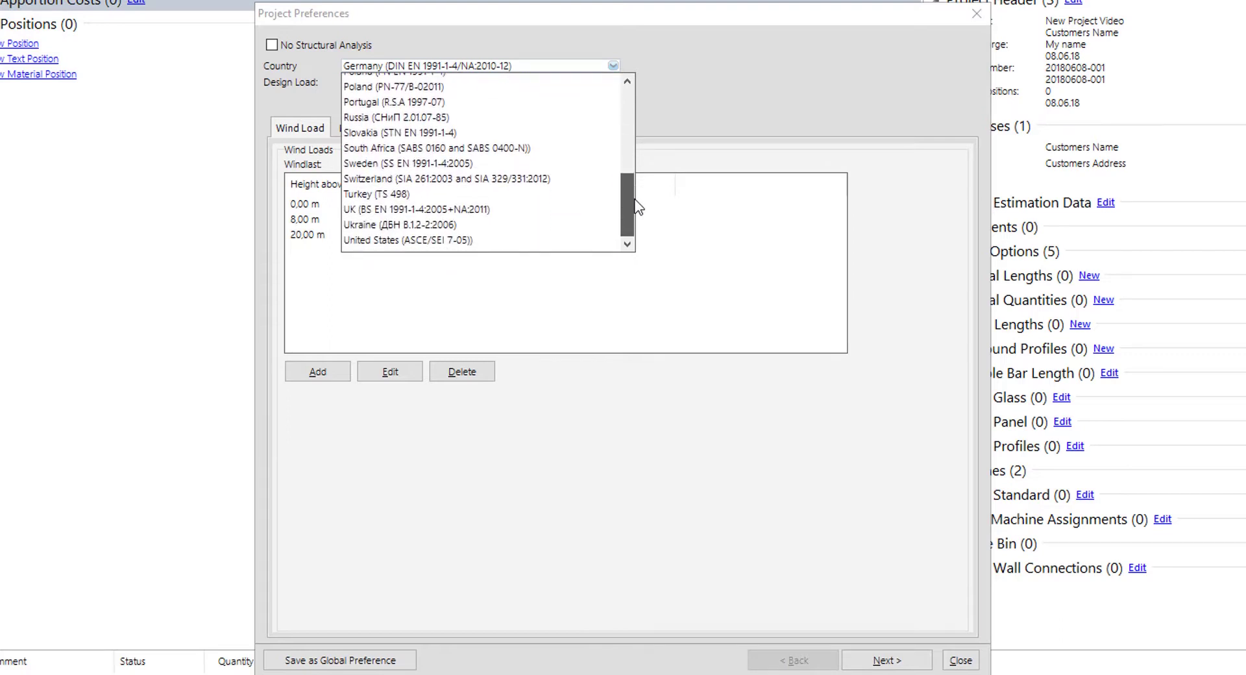
scroll(636, 189, up, 2)
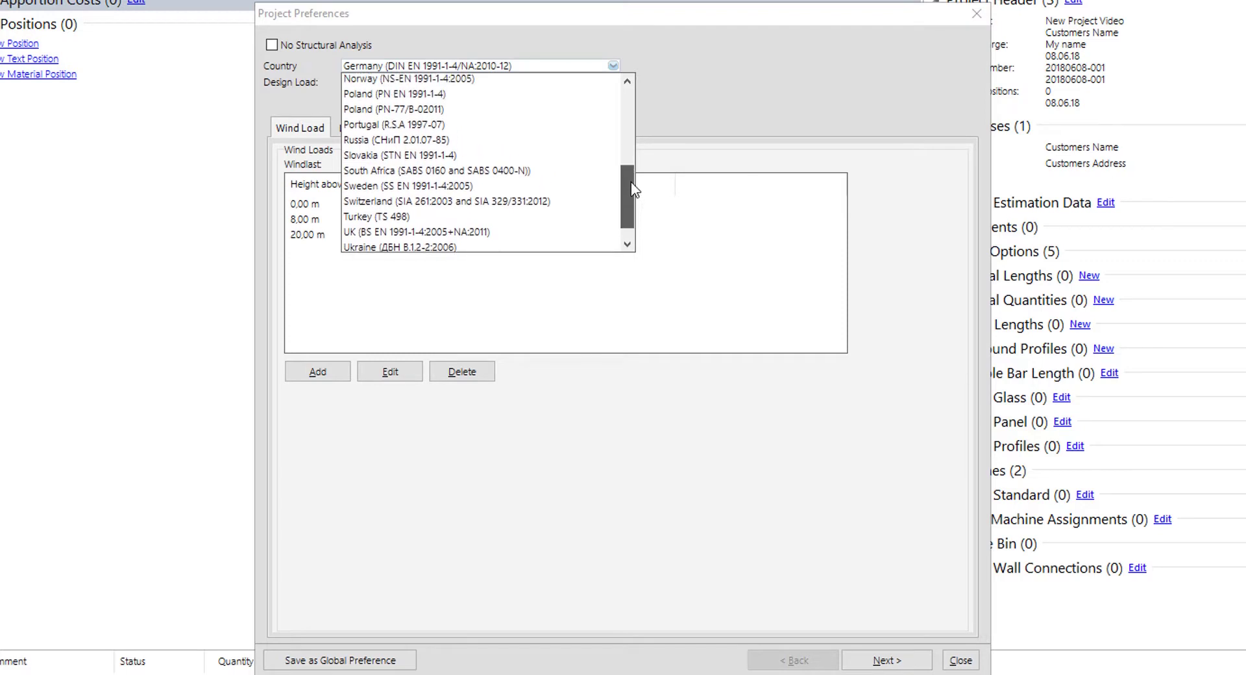
drag(635, 176, 686, 64)
click(751, 22)
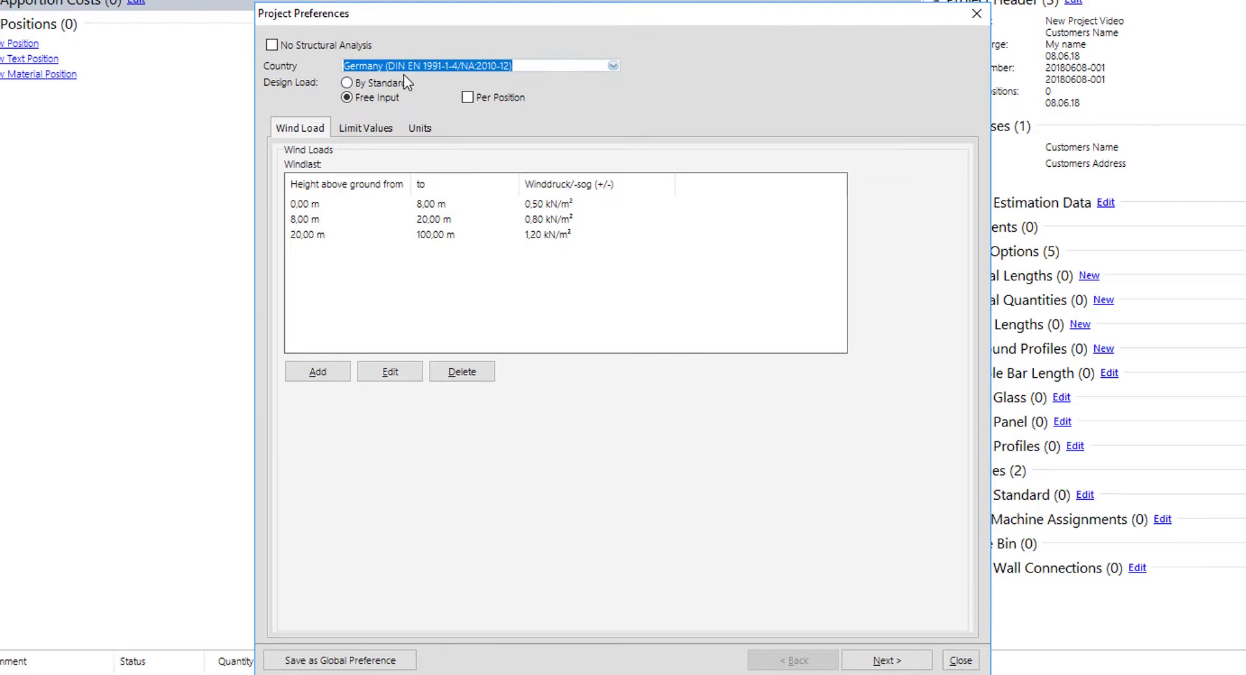
- Switch the design load to By Standard and back to Free Input, and add a wind load of 0,5 kN/m² up to 8 m
click(385, 82)
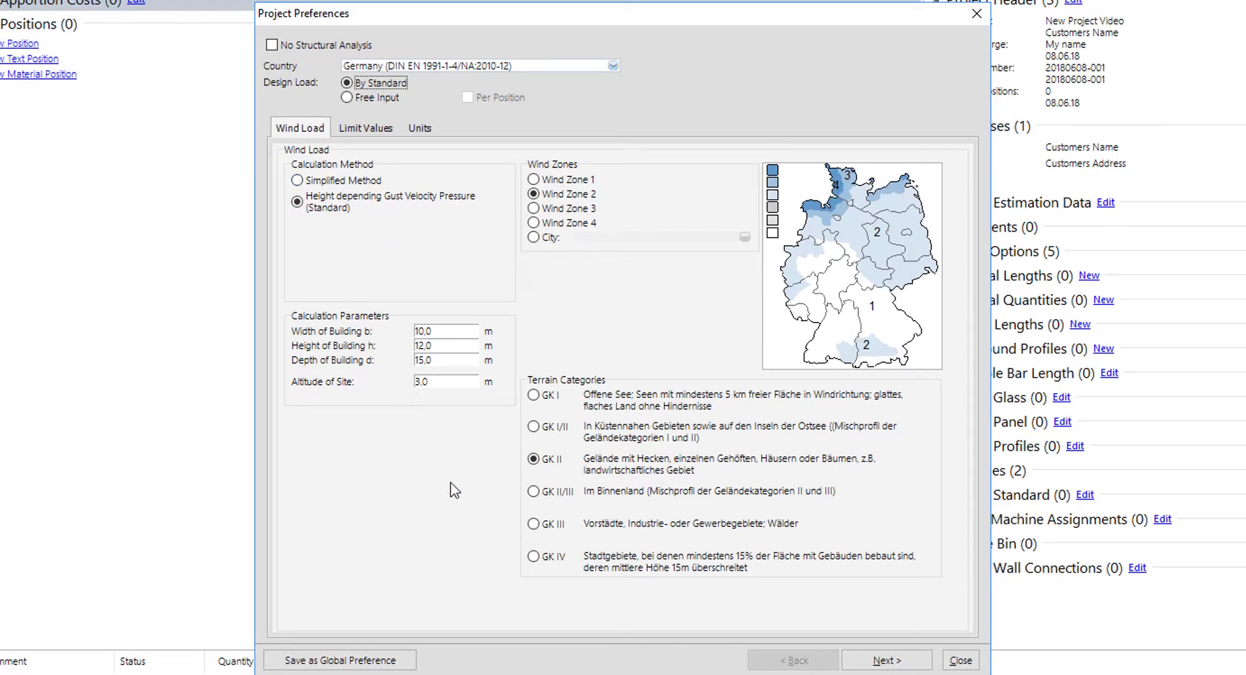
click(384, 100)
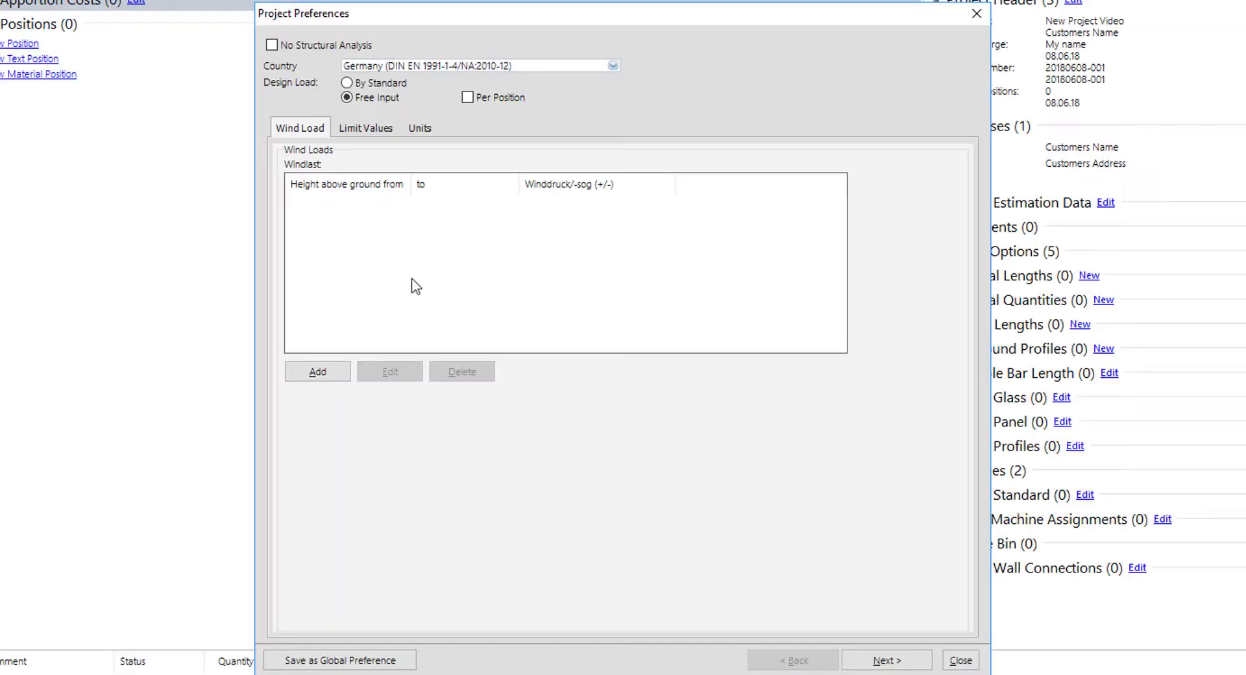
click(335, 372)
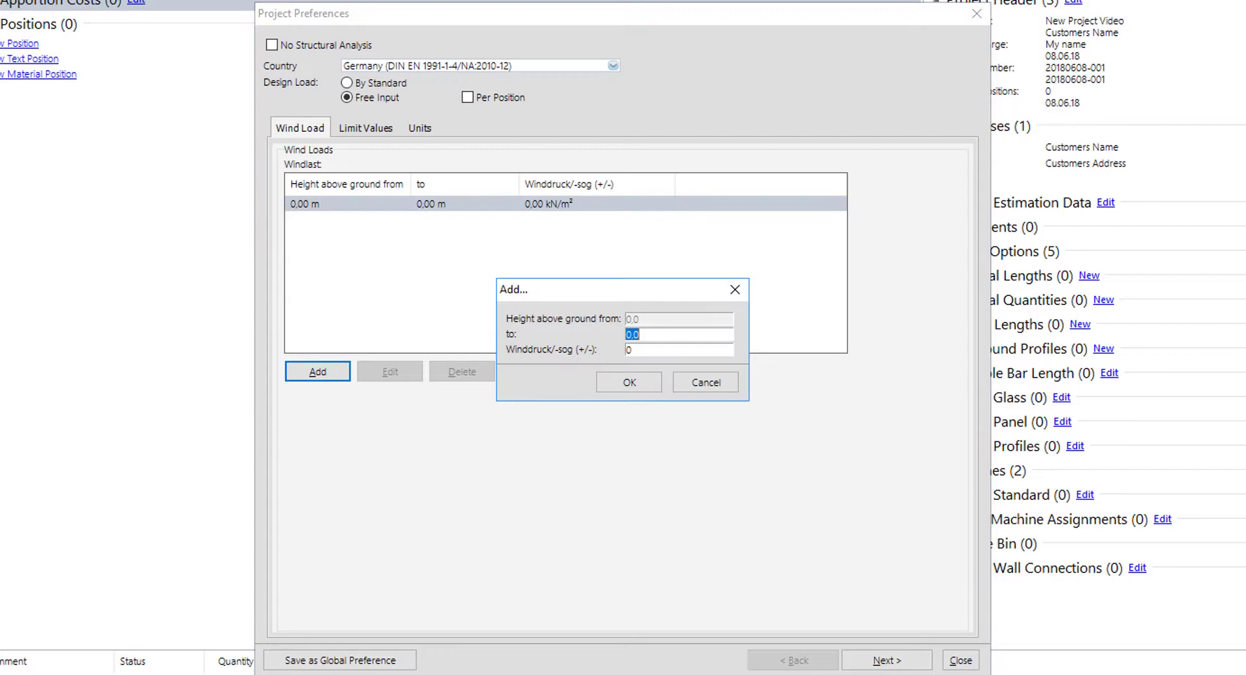
text(8)
key(Tab)
text(0,5)
key(Return)
- Add wind loads of 0,8 kN/m² up to 20 m and 1,2 kN/m² up to 100 m, and save them as global preference
text(20)
key(Tab)
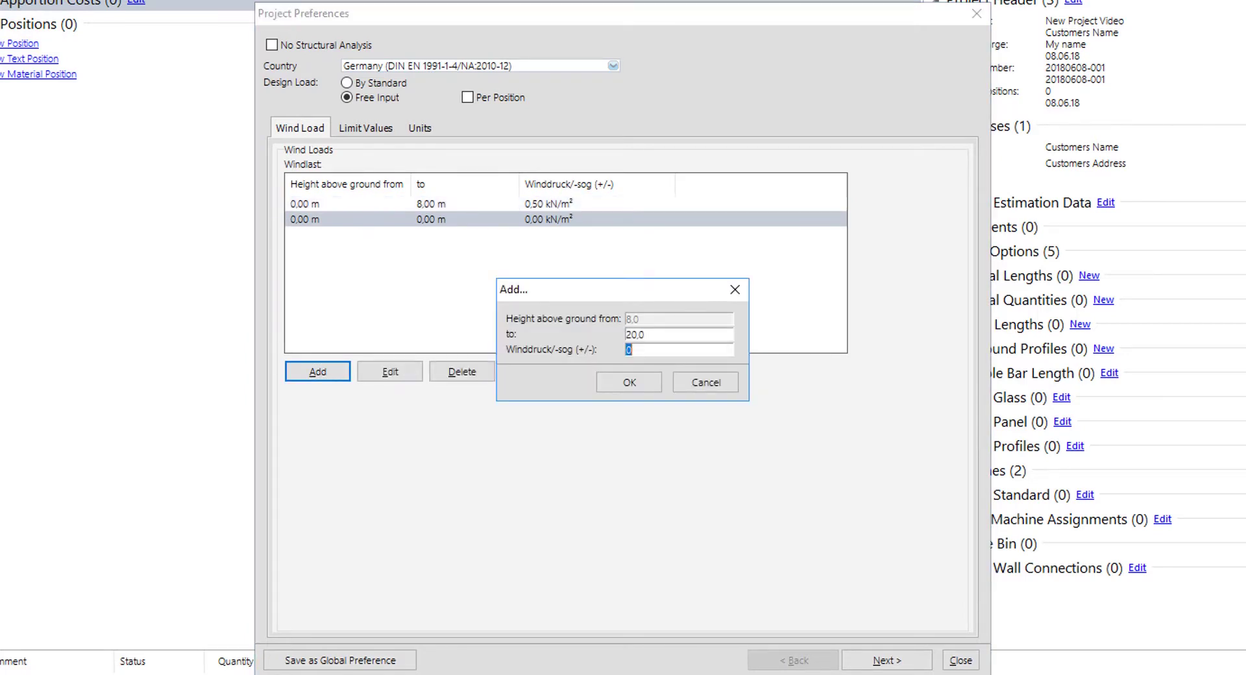
text(0,8)
key(Return)
text(100)
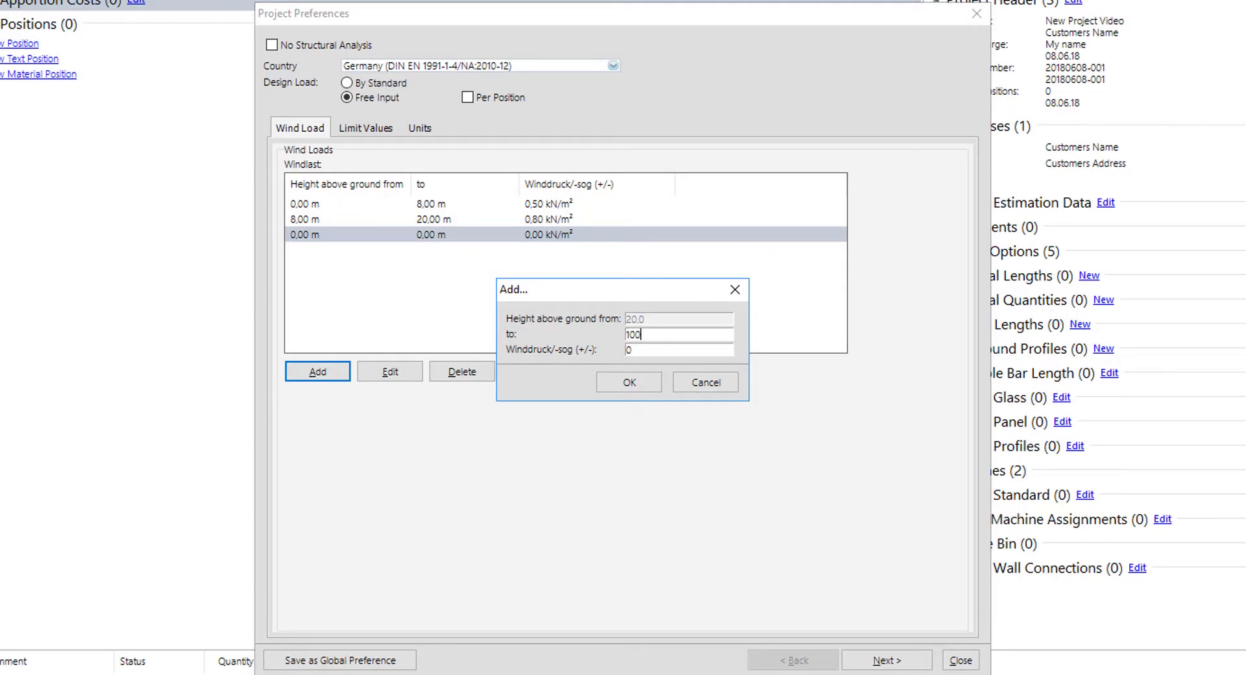
key(Tab)
text(1)
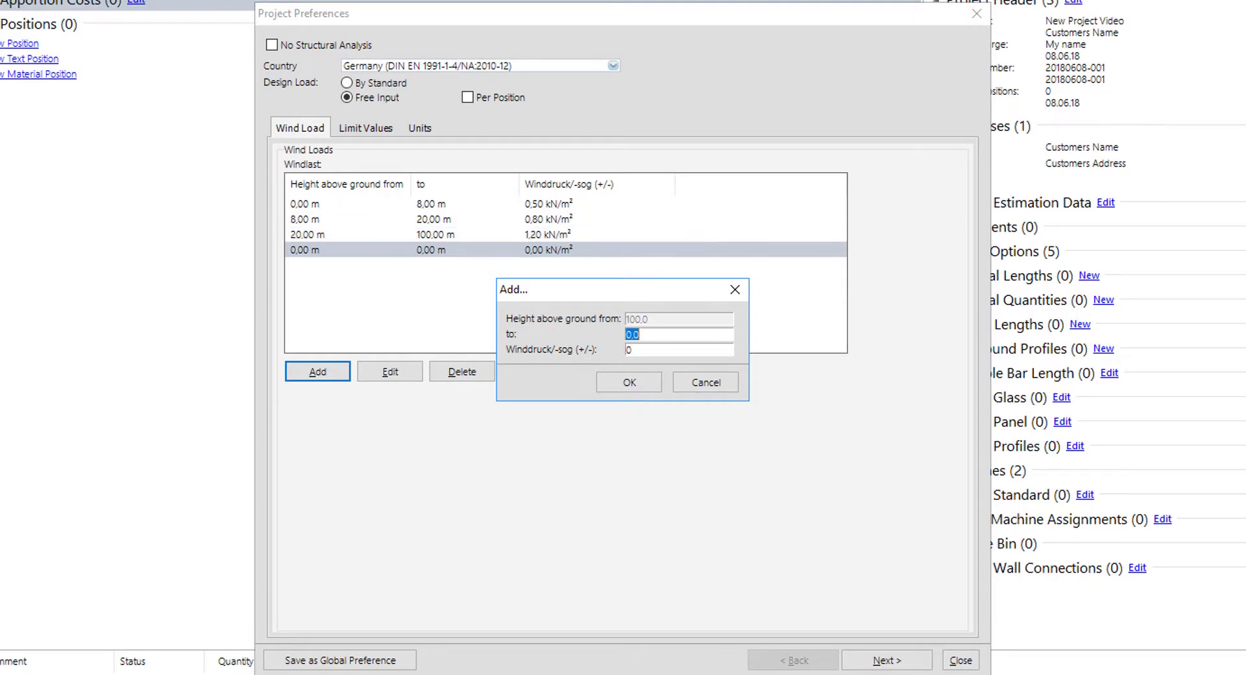
key(Return)
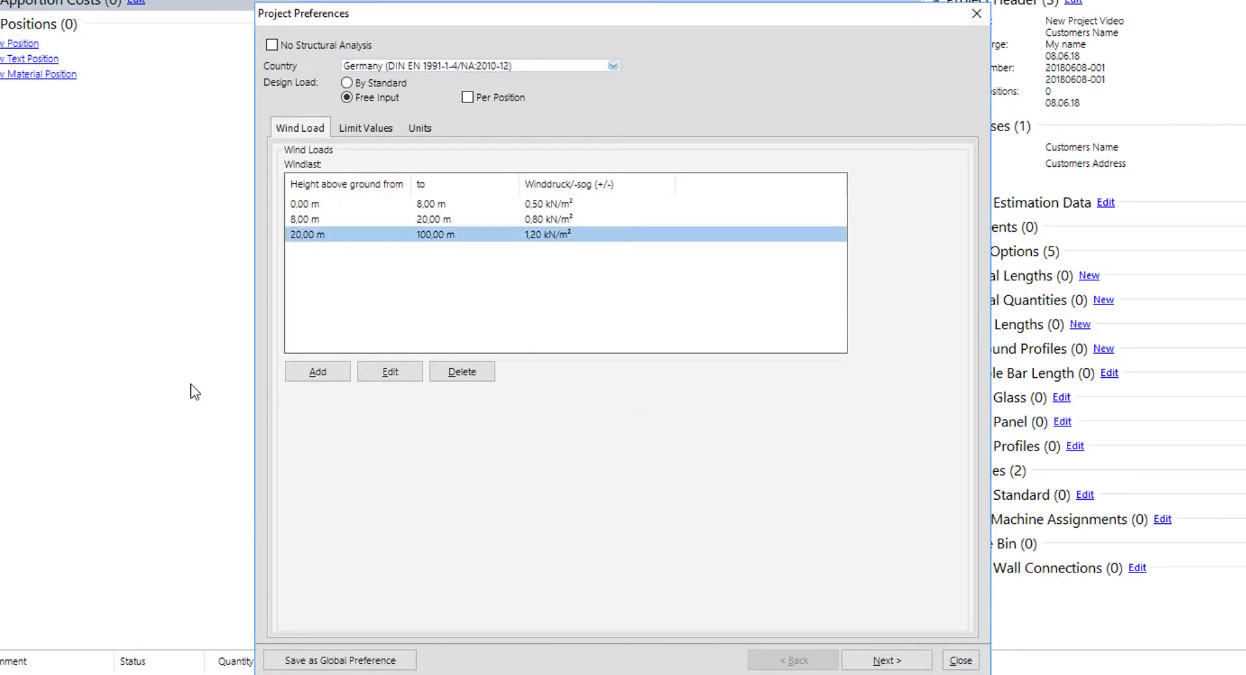
click(349, 661)
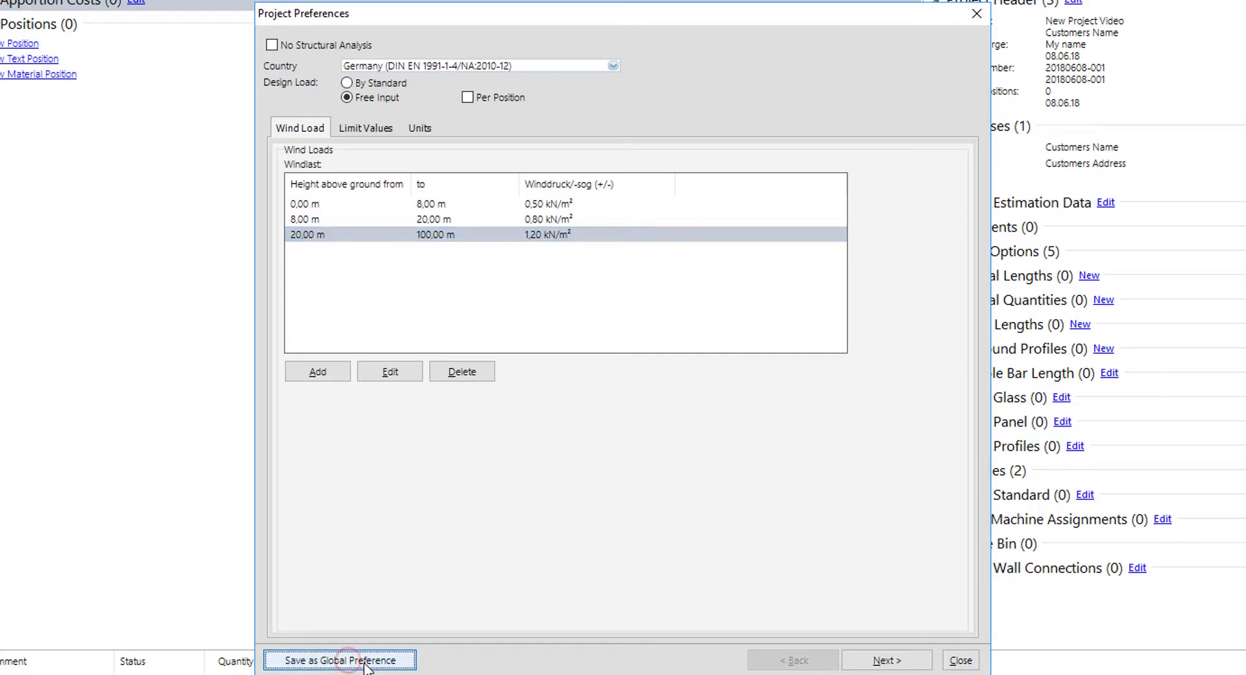
- Continue to the colour preferences and select Alumil as the first profile system
click(892, 661)
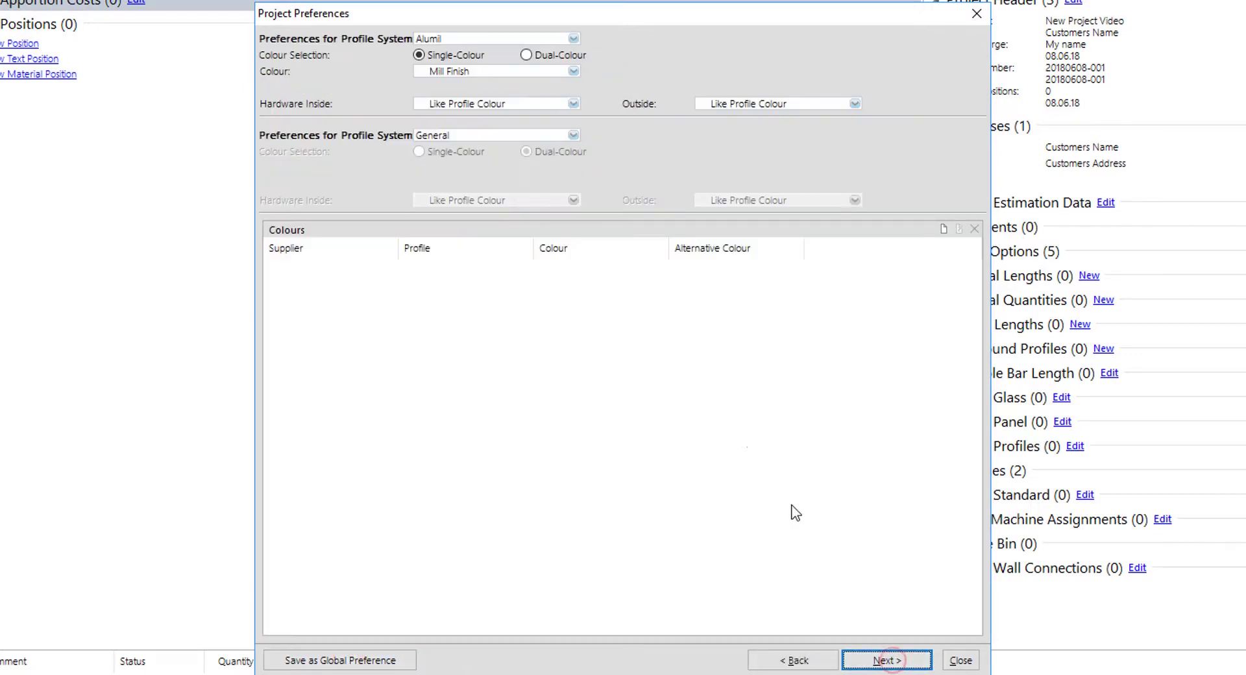
click(457, 39)
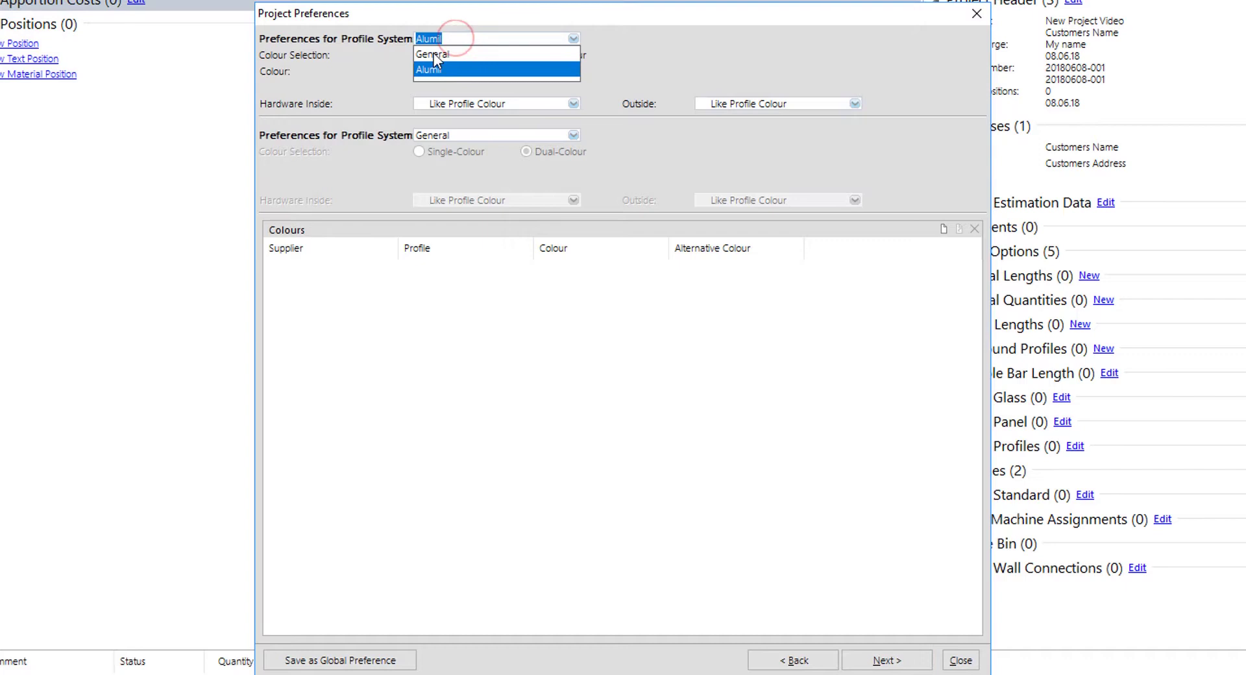
click(430, 72)
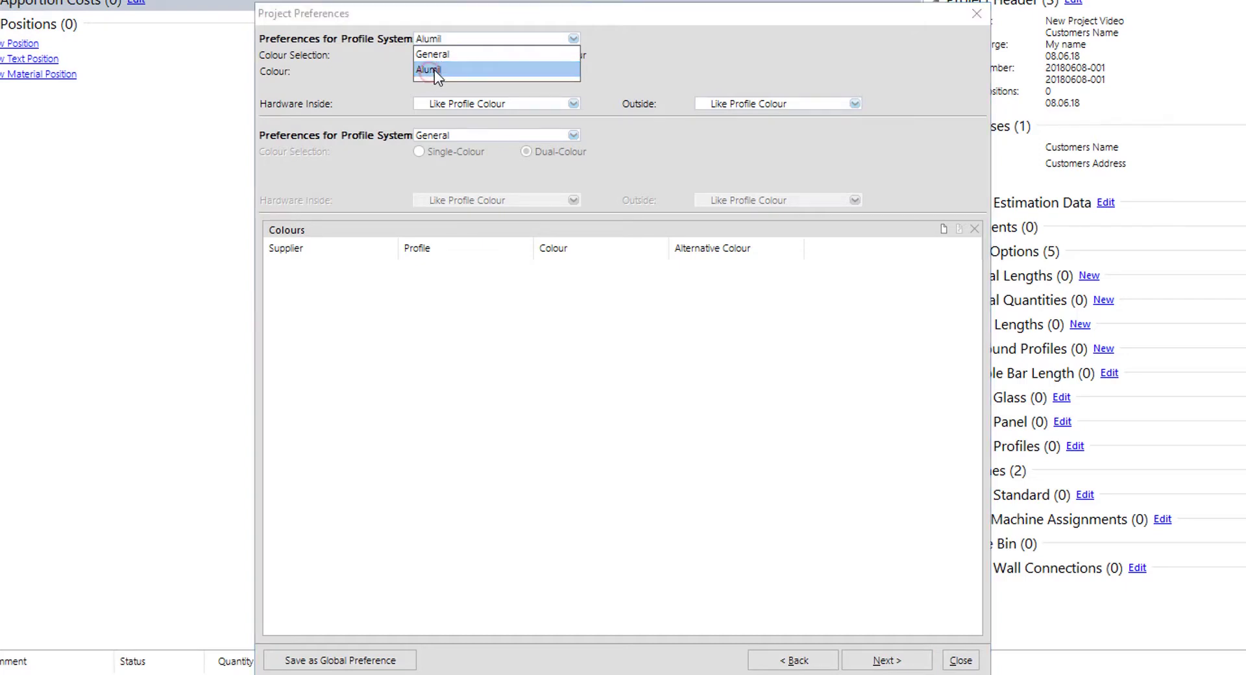
- Set the single colour of the Alumil profile system to KG RAL 9006 White aluminium from GROUP D
click(453, 73)
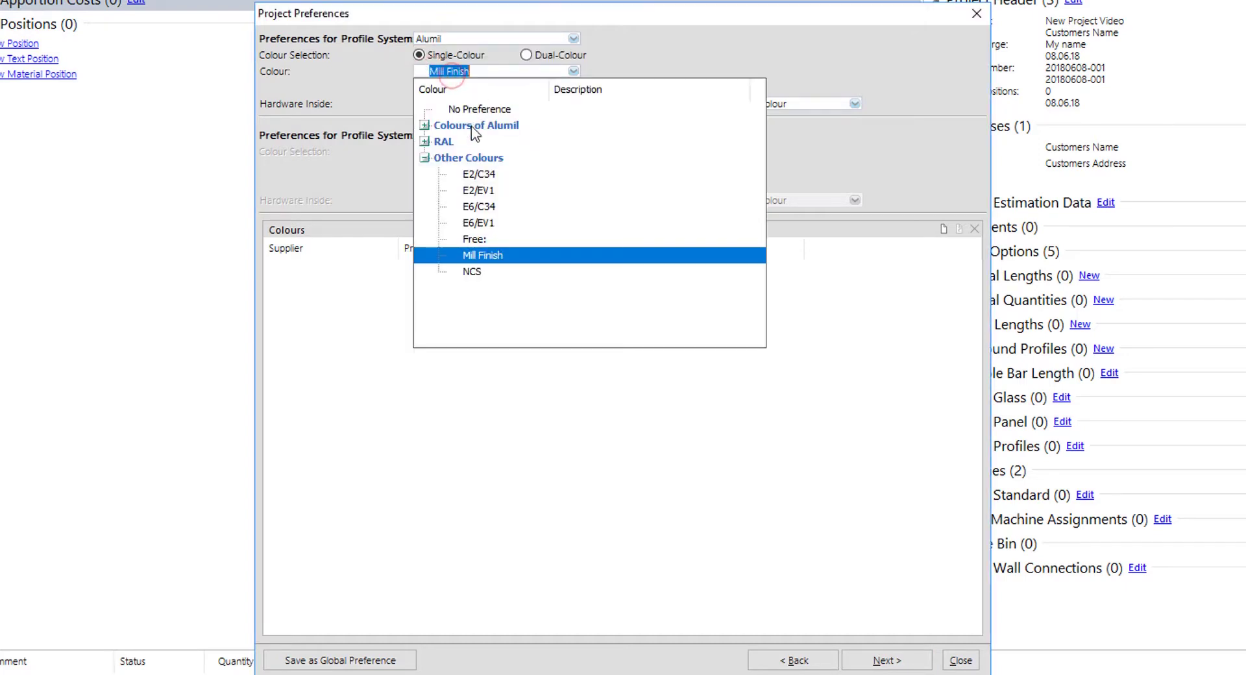
click(424, 125)
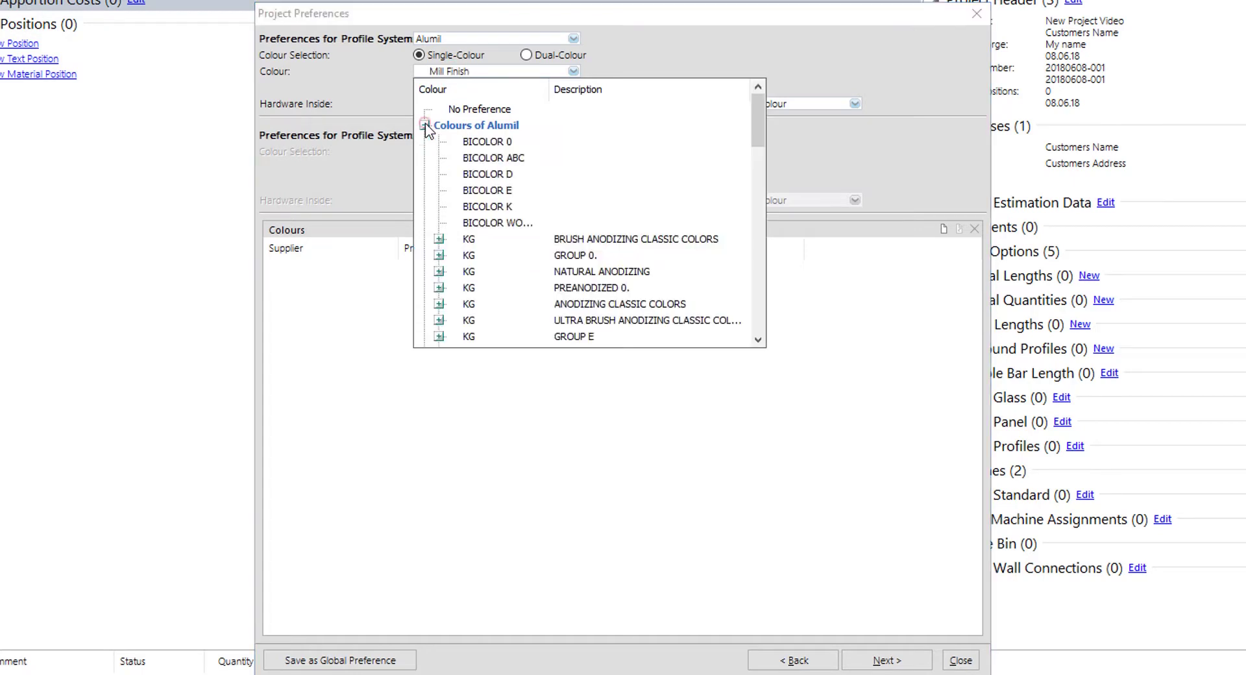
scroll(441, 275, down, 4)
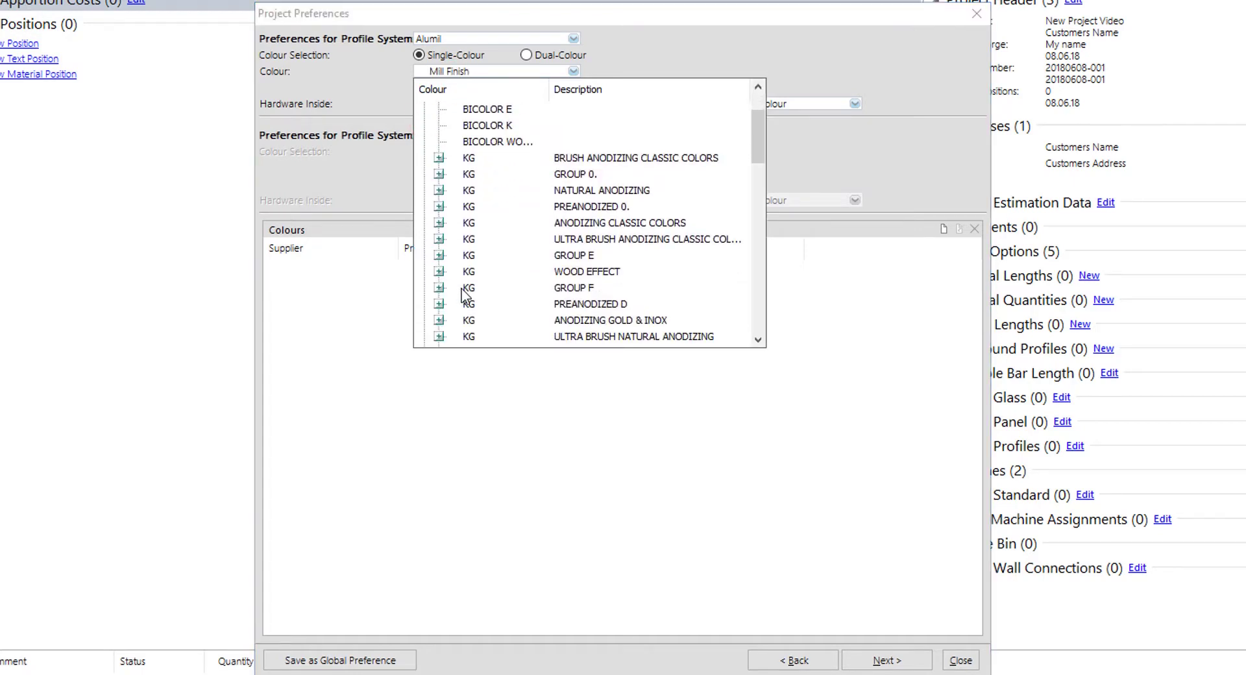
scroll(456, 295, down, 3)
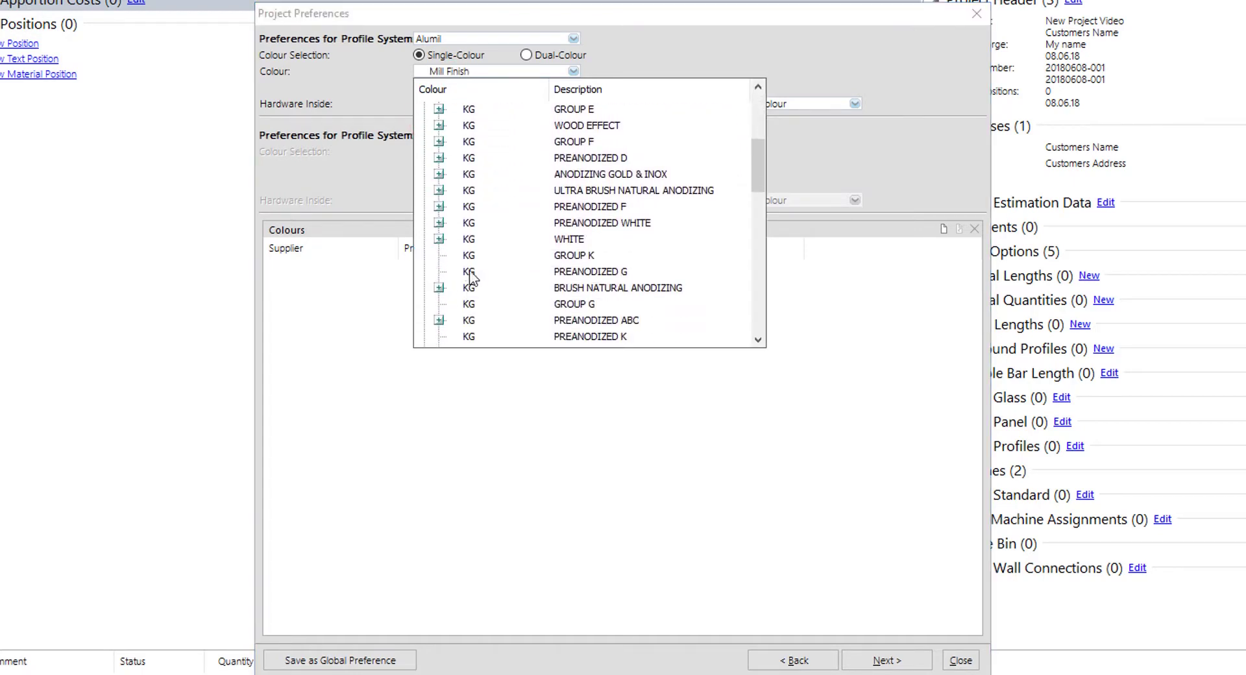
scroll(467, 303, down, 5)
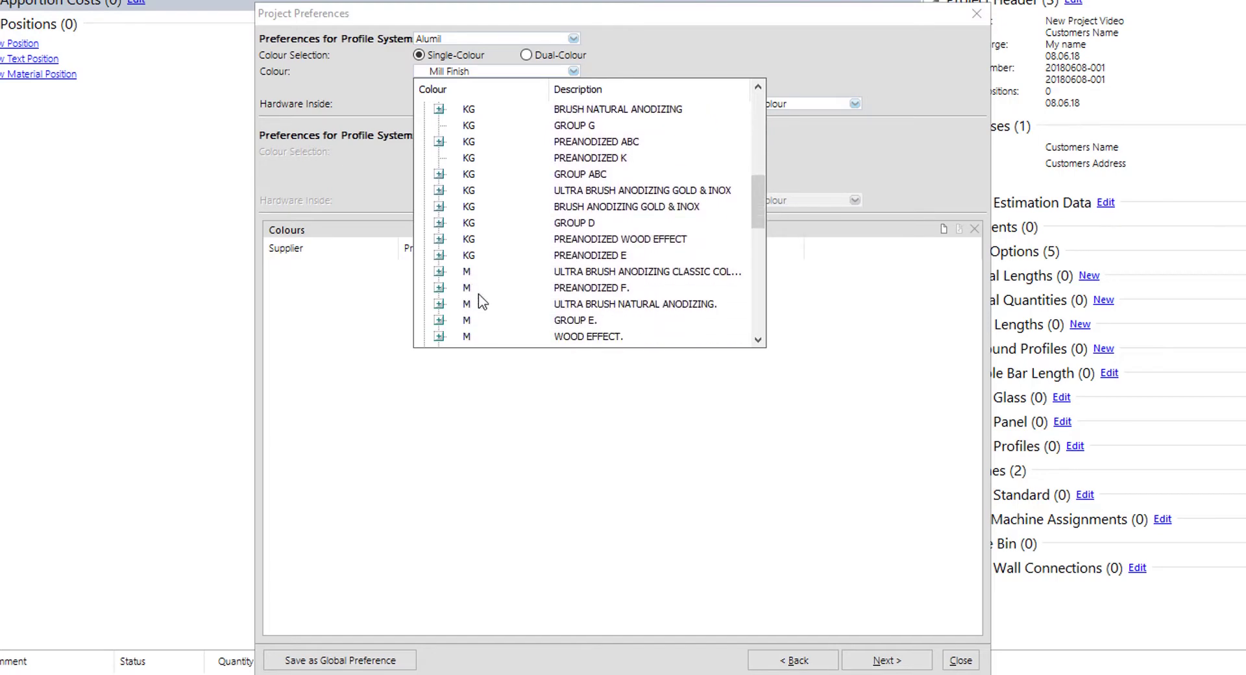
scroll(483, 289, down, 3)
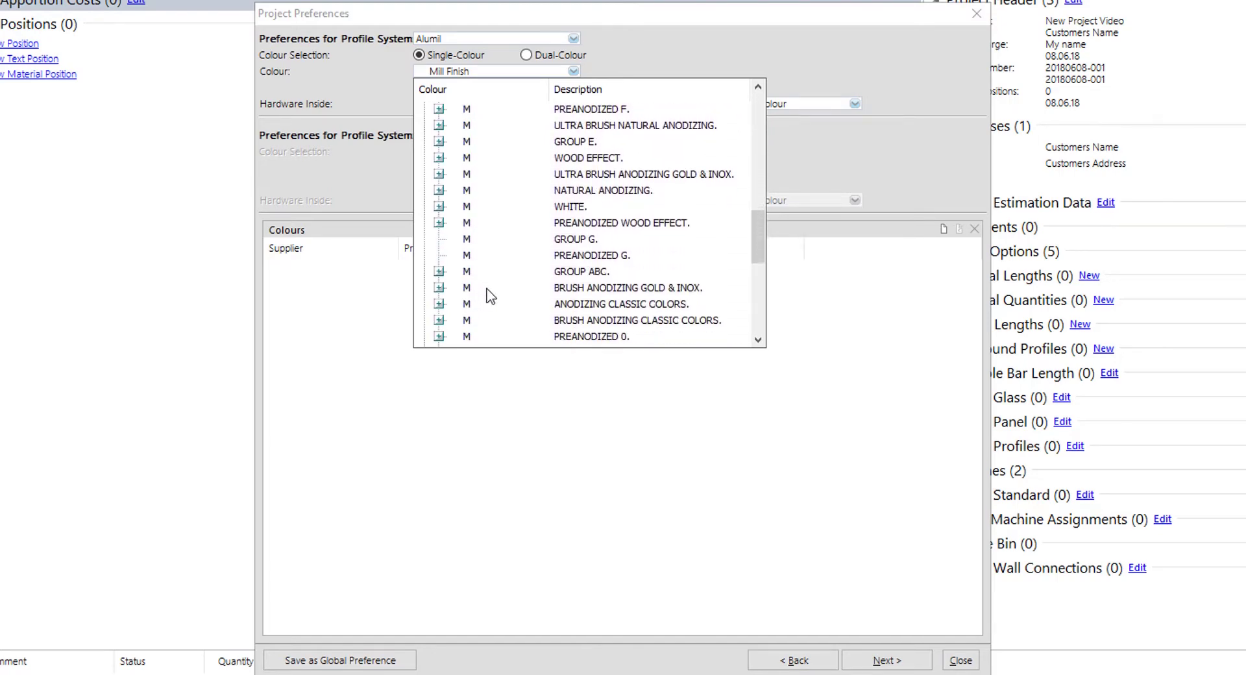
click(483, 71)
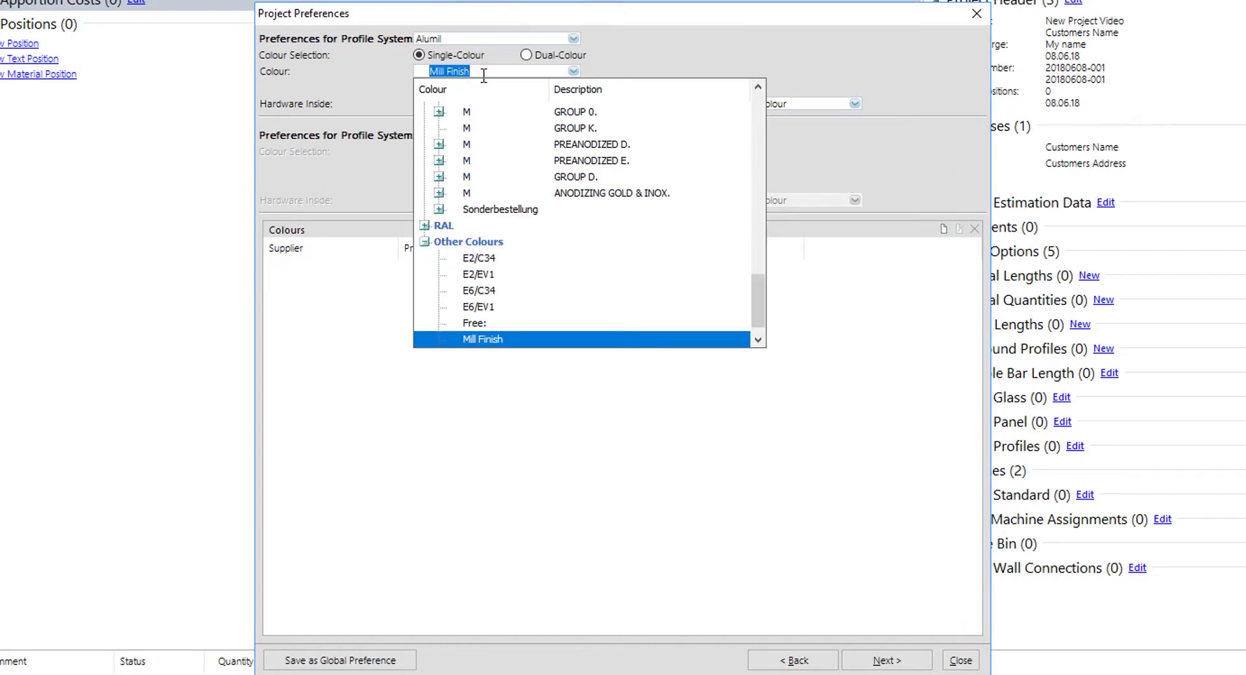
text(9006)
key(Down)
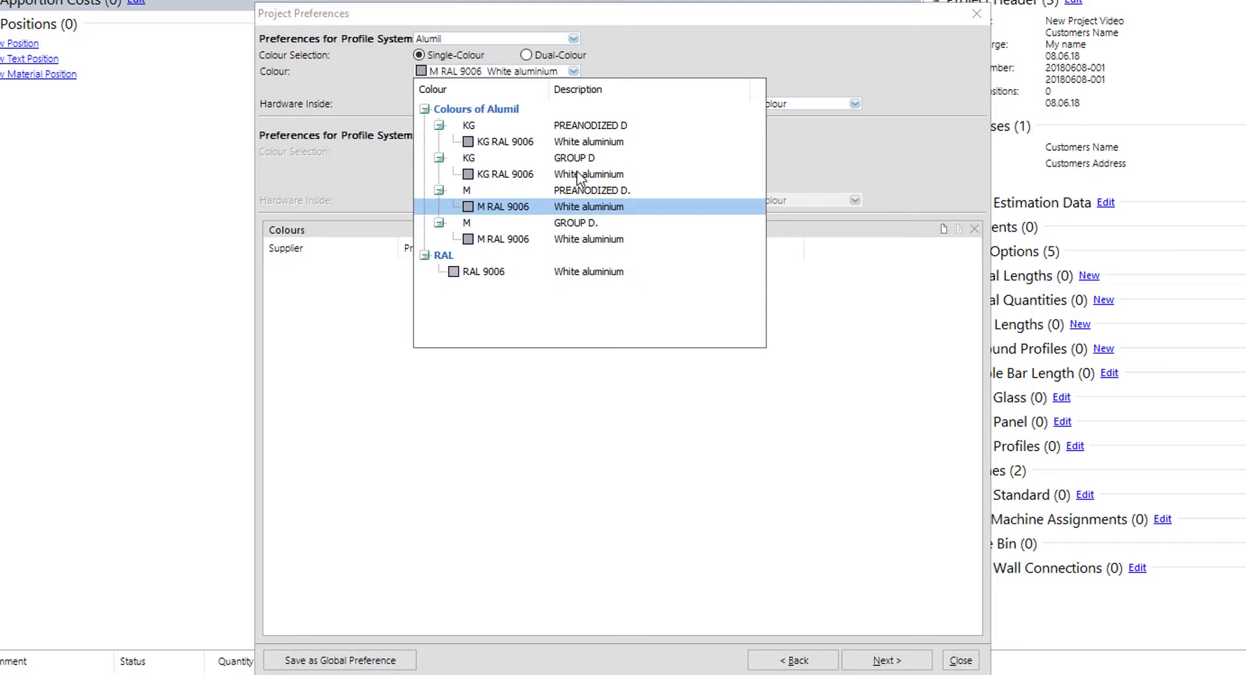
click(578, 174)
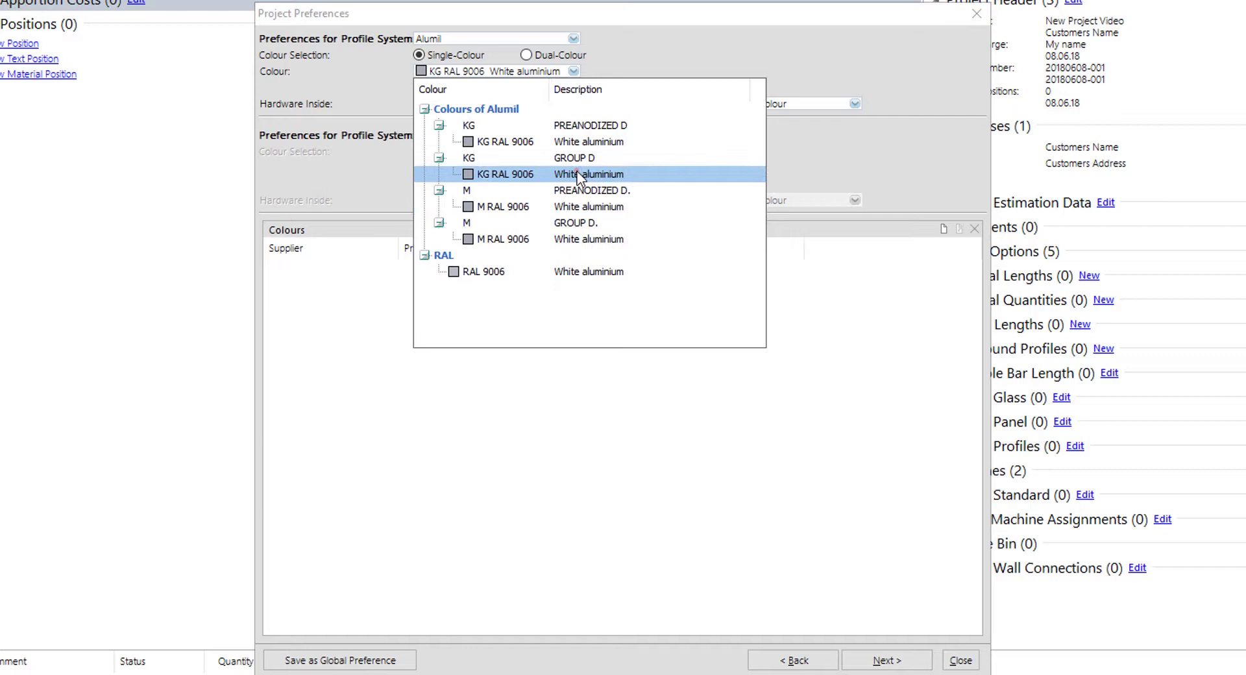
click(578, 172)
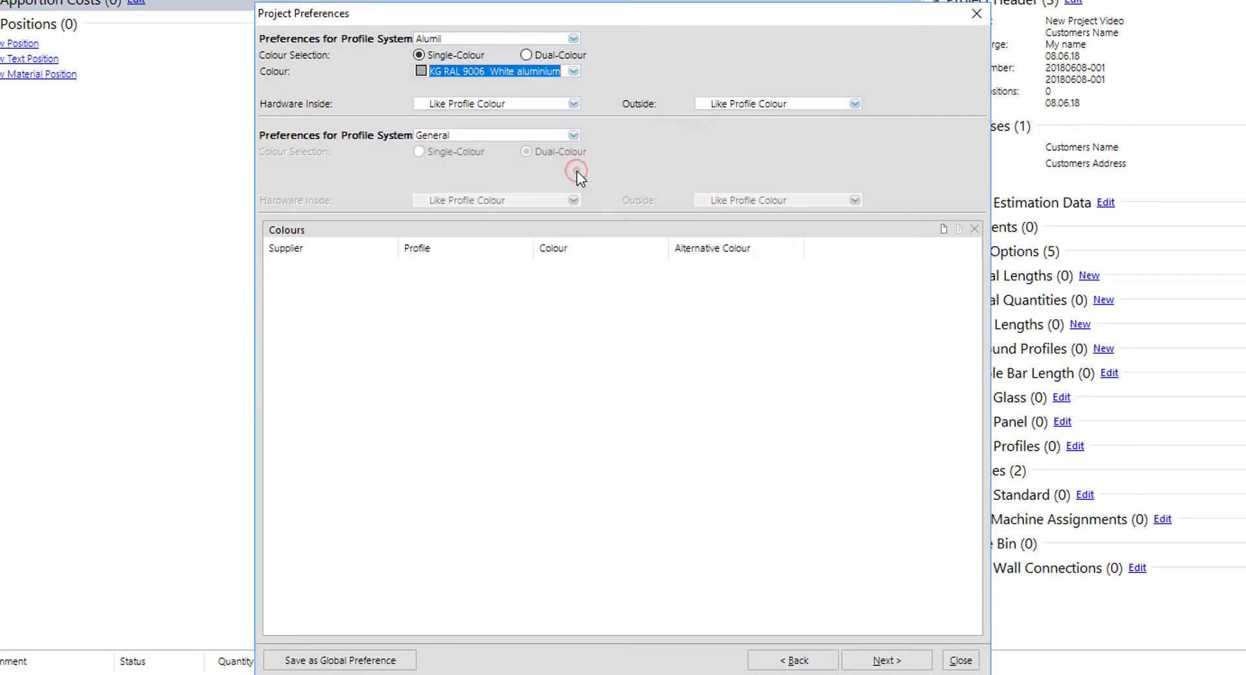
- Set the inside and outside hardware colours of the Alumil system to BLACK and open the first glass preference
click(577, 103)
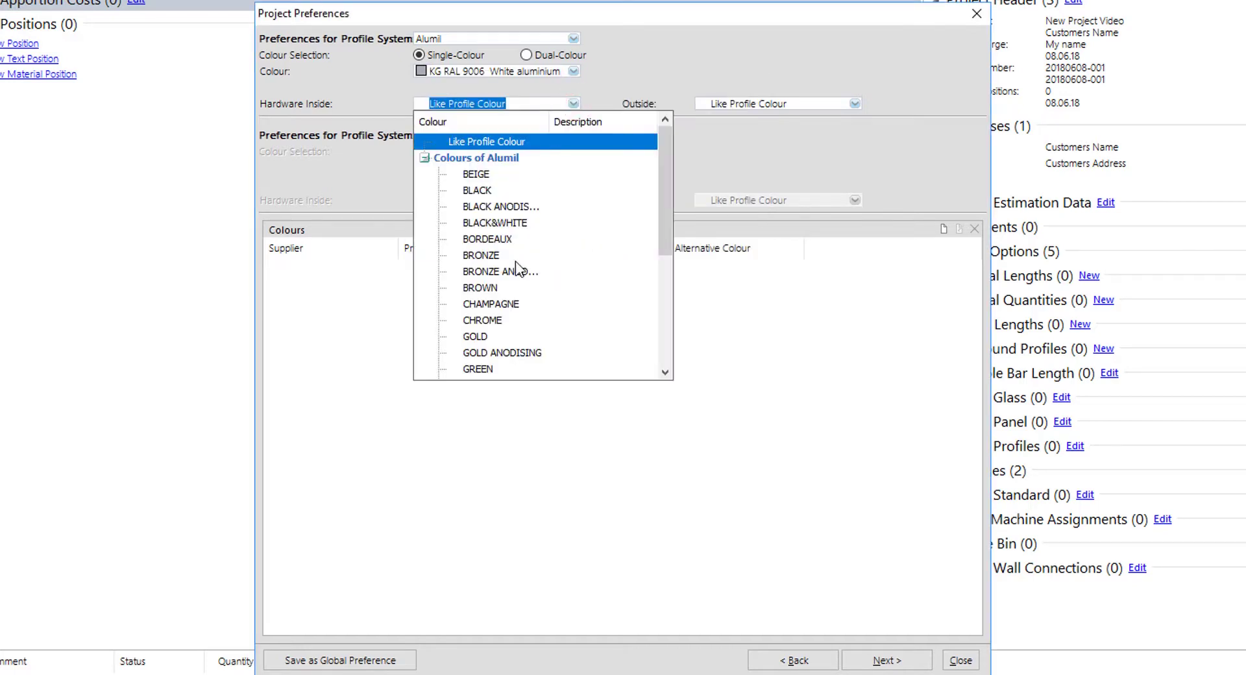
click(481, 192)
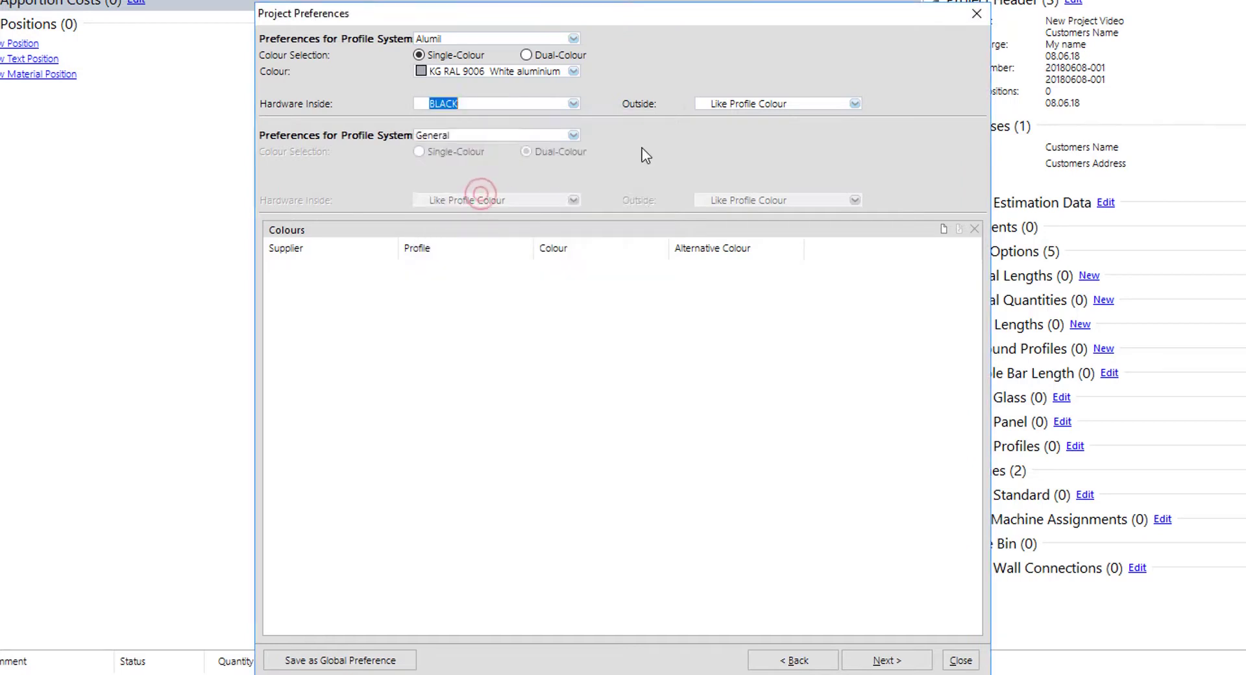
click(765, 103)
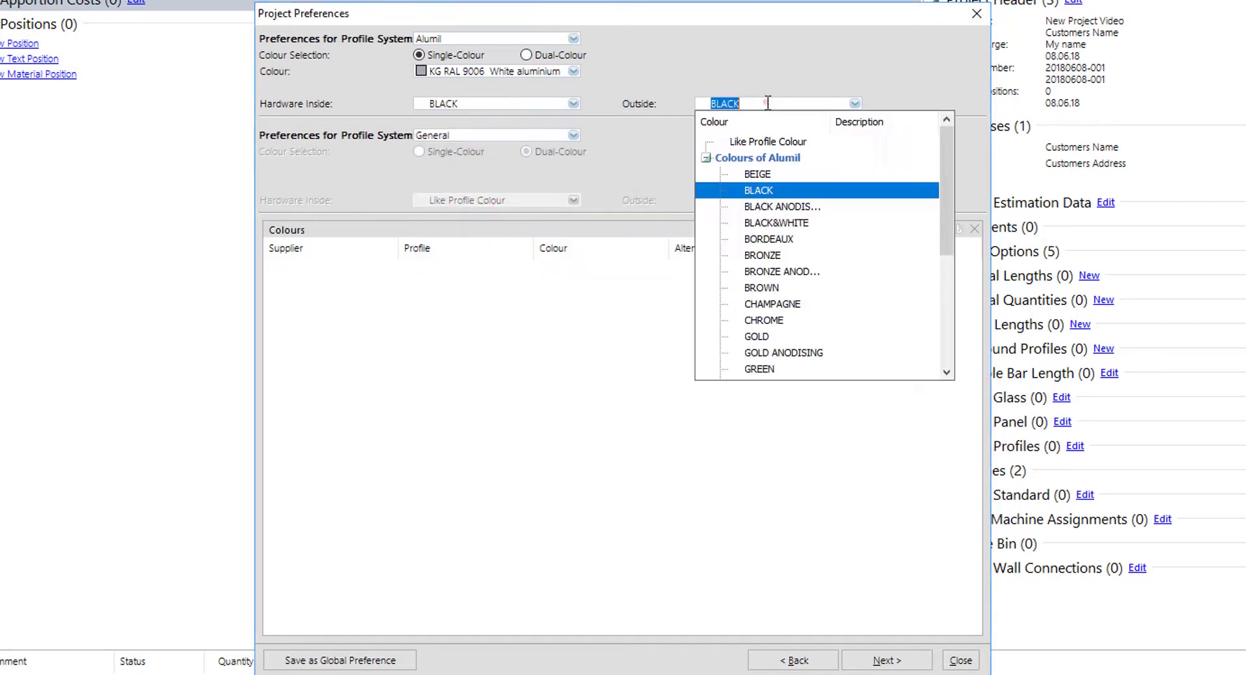
click(756, 190)
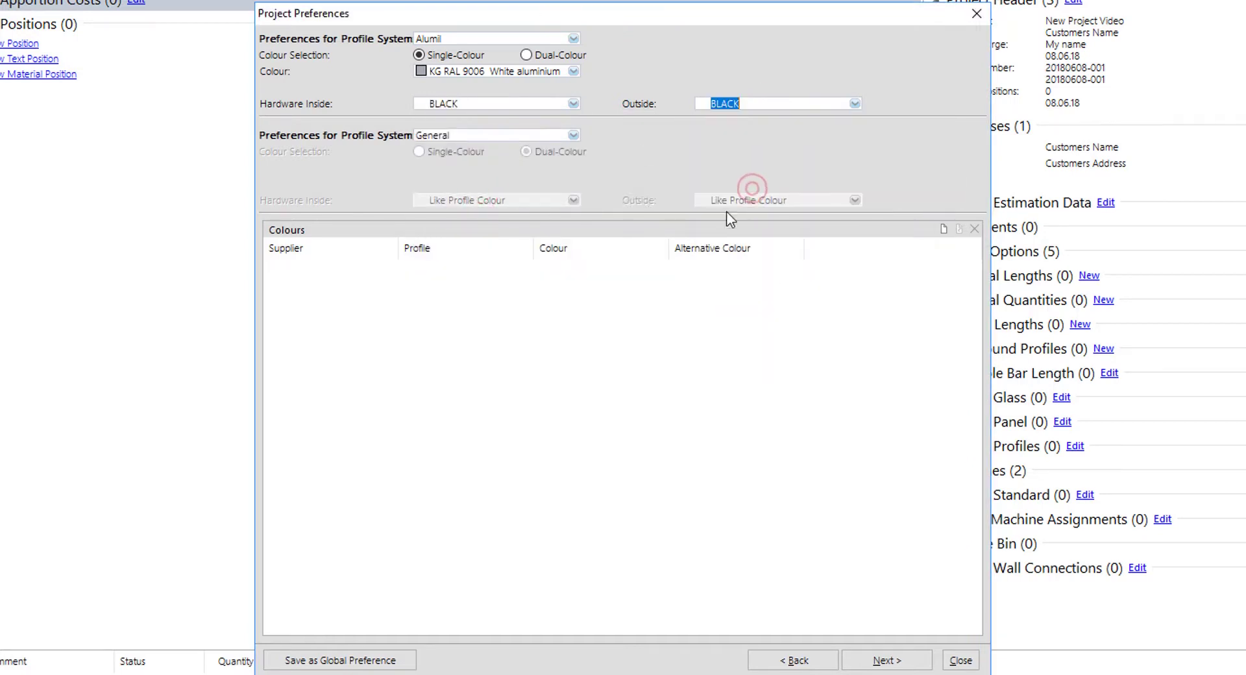
click(895, 661)
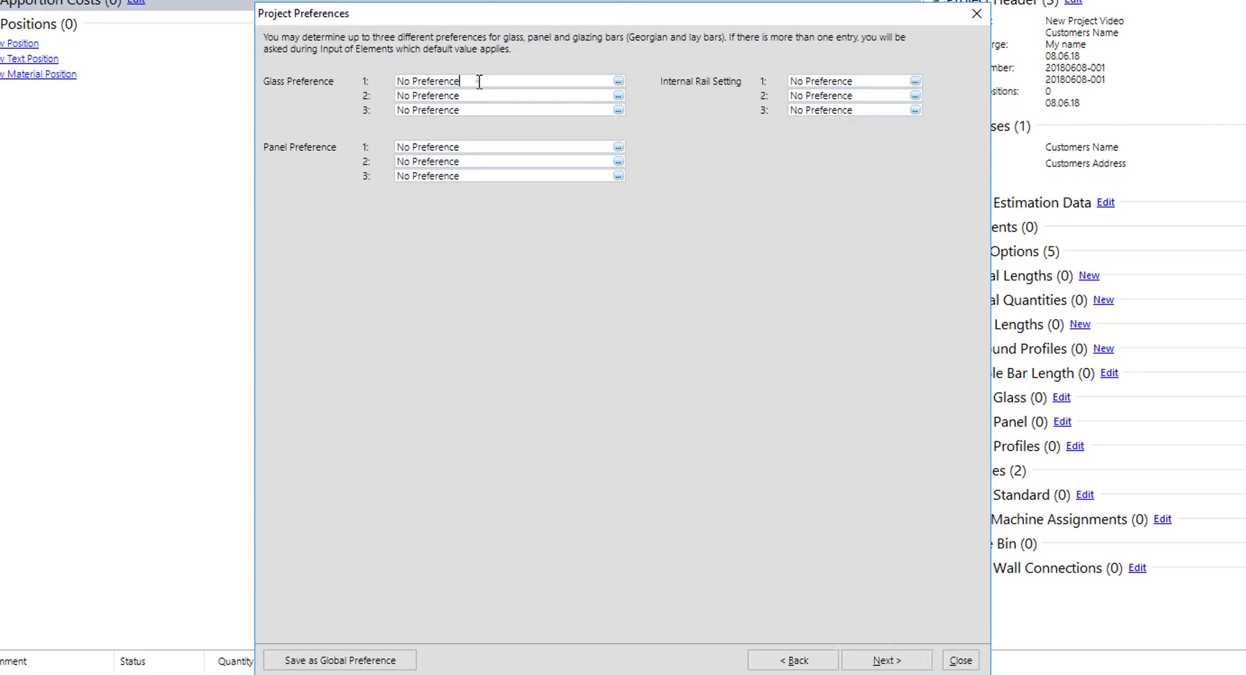
double_click(474, 80)
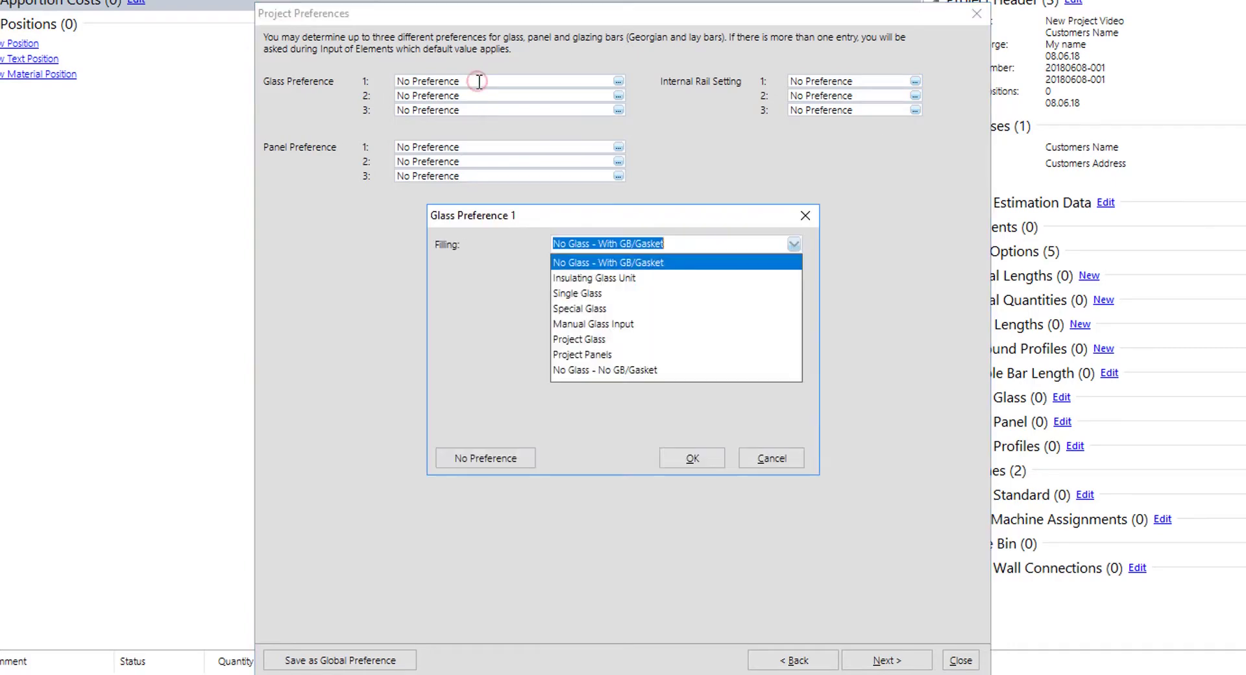
- Choose Insulating Glass Unit as the filling of the first glass preference and examine the available insulated glass configurations
click(571, 278)
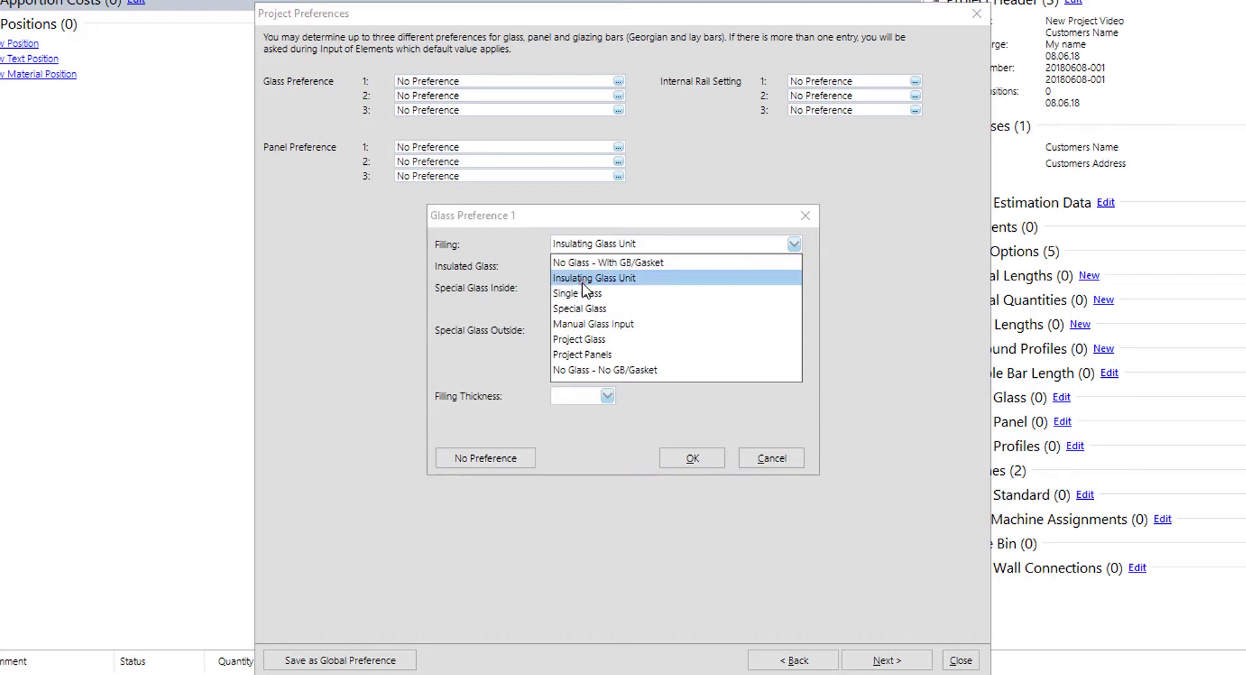
click(582, 267)
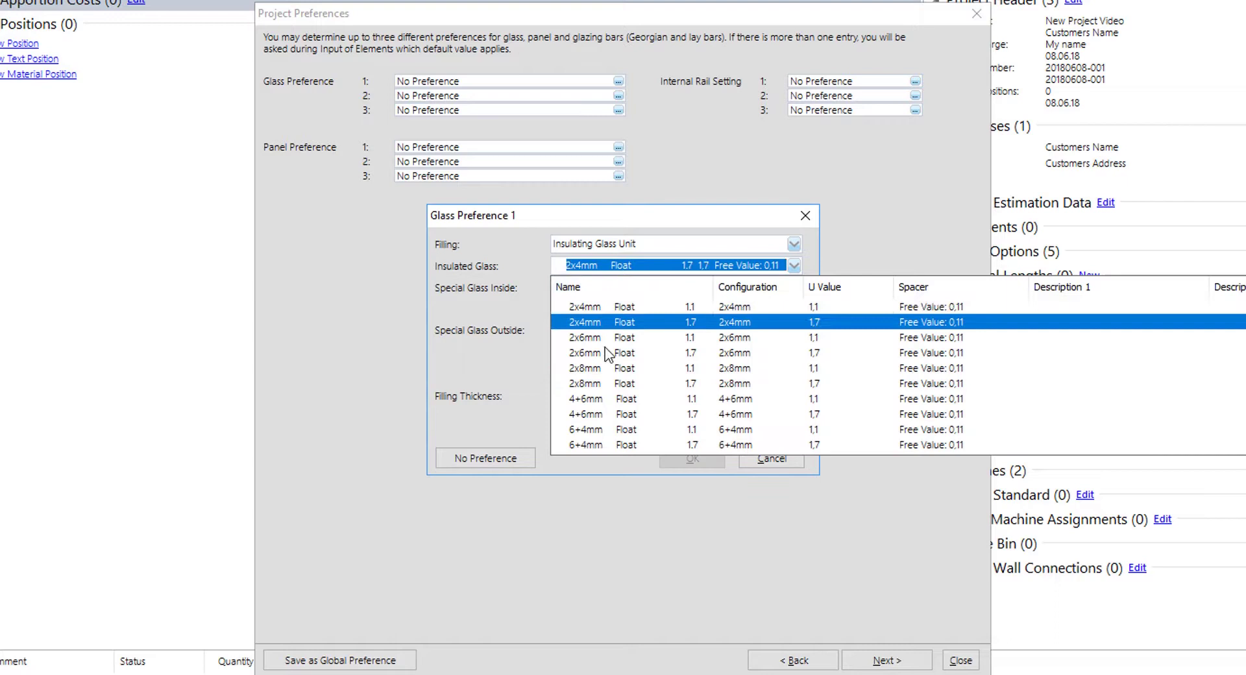
scroll(624, 367, down, 3)
scroll(636, 373, down, 10)
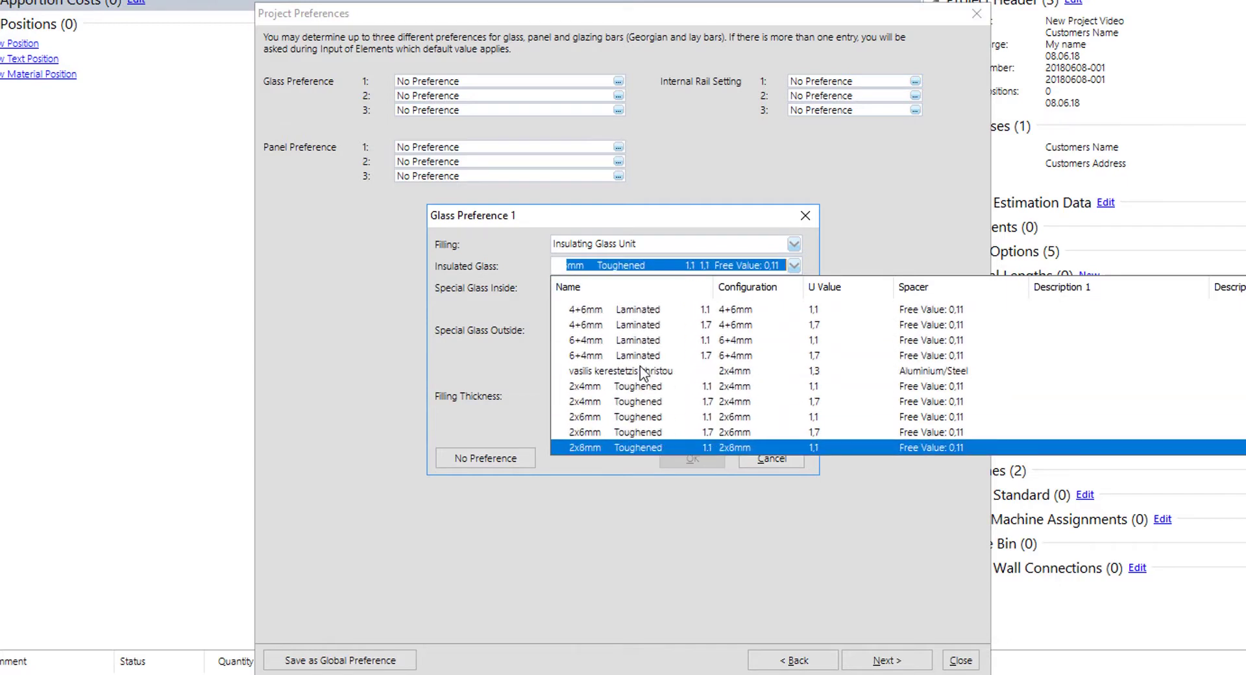
scroll(643, 380, up, 2)
scroll(642, 376, up, 15)
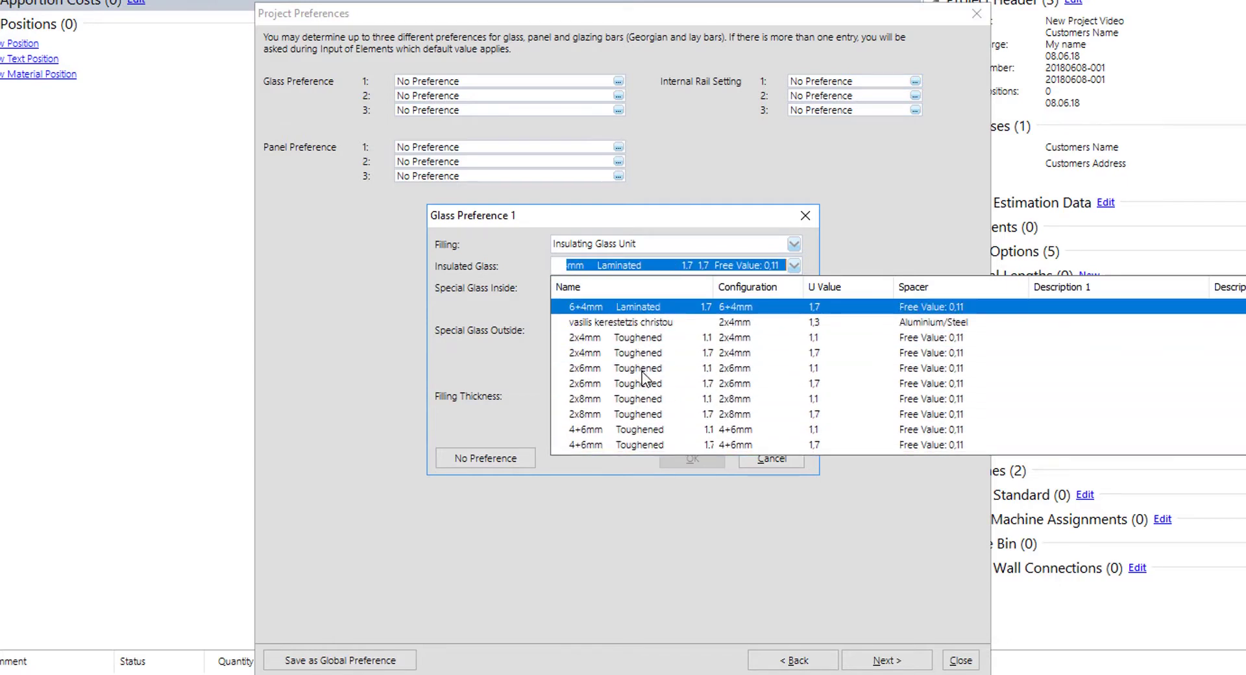
scroll(630, 354, up, 13)
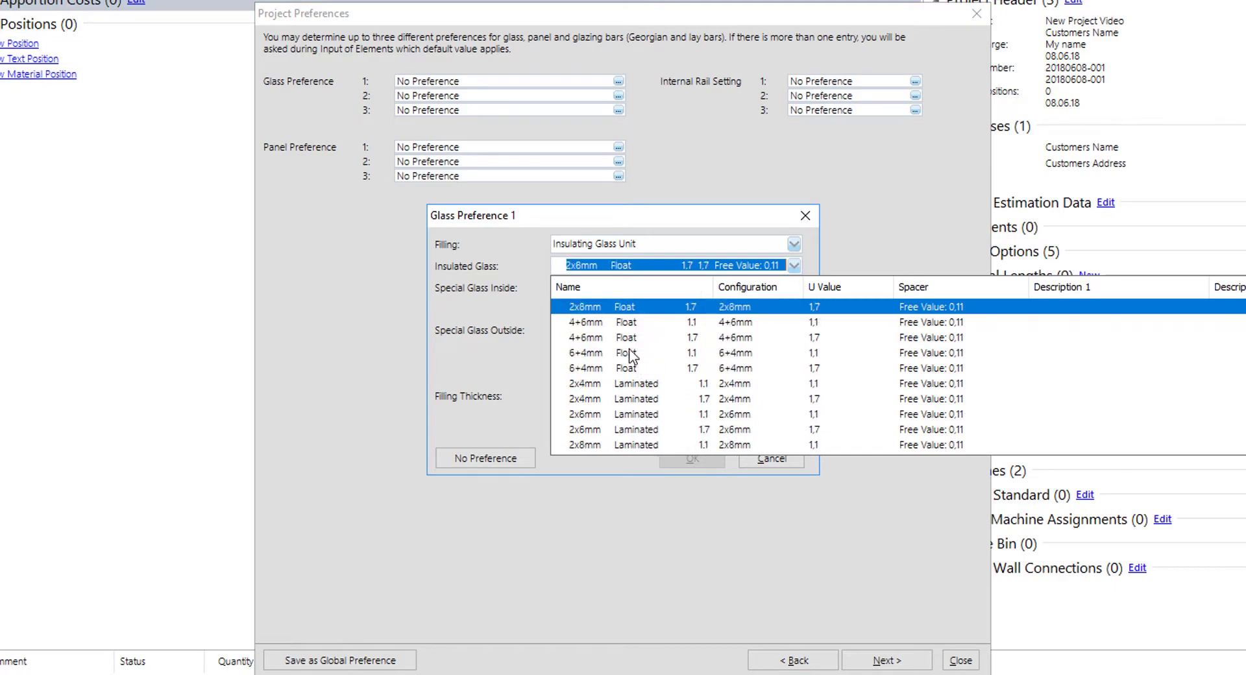
- Set the filling of the first glass preference to Project Glass and add a new project glass entry
click(598, 247)
click(572, 338)
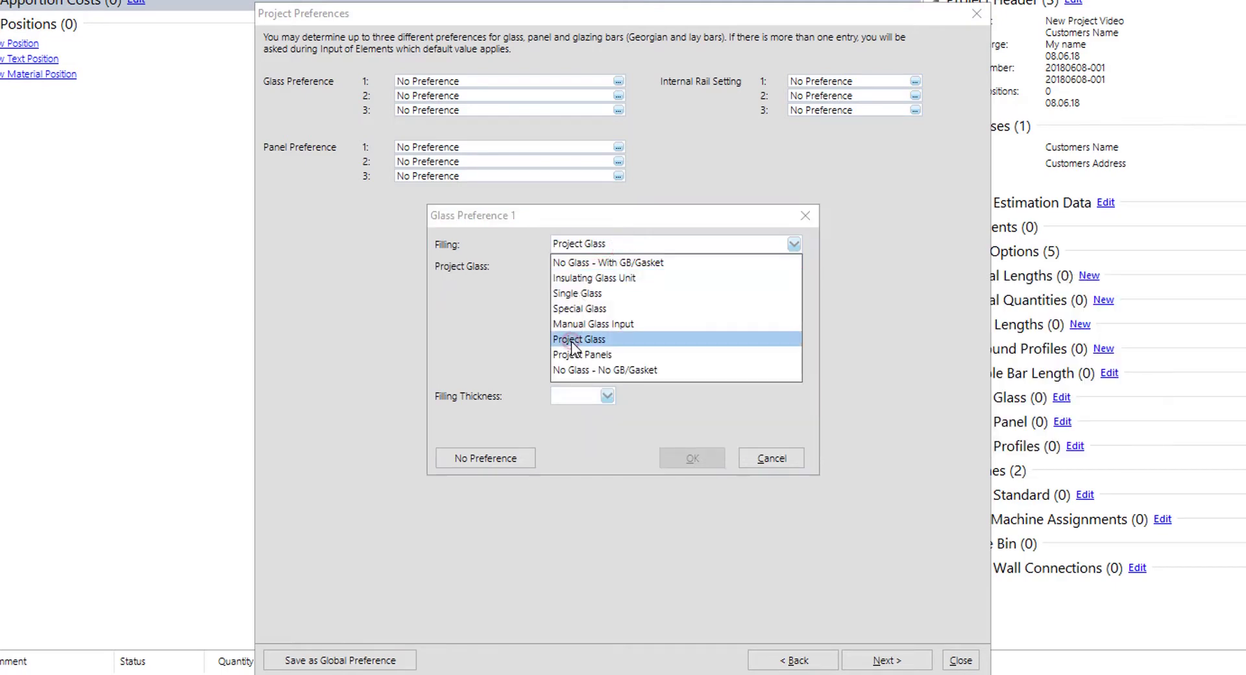
click(572, 342)
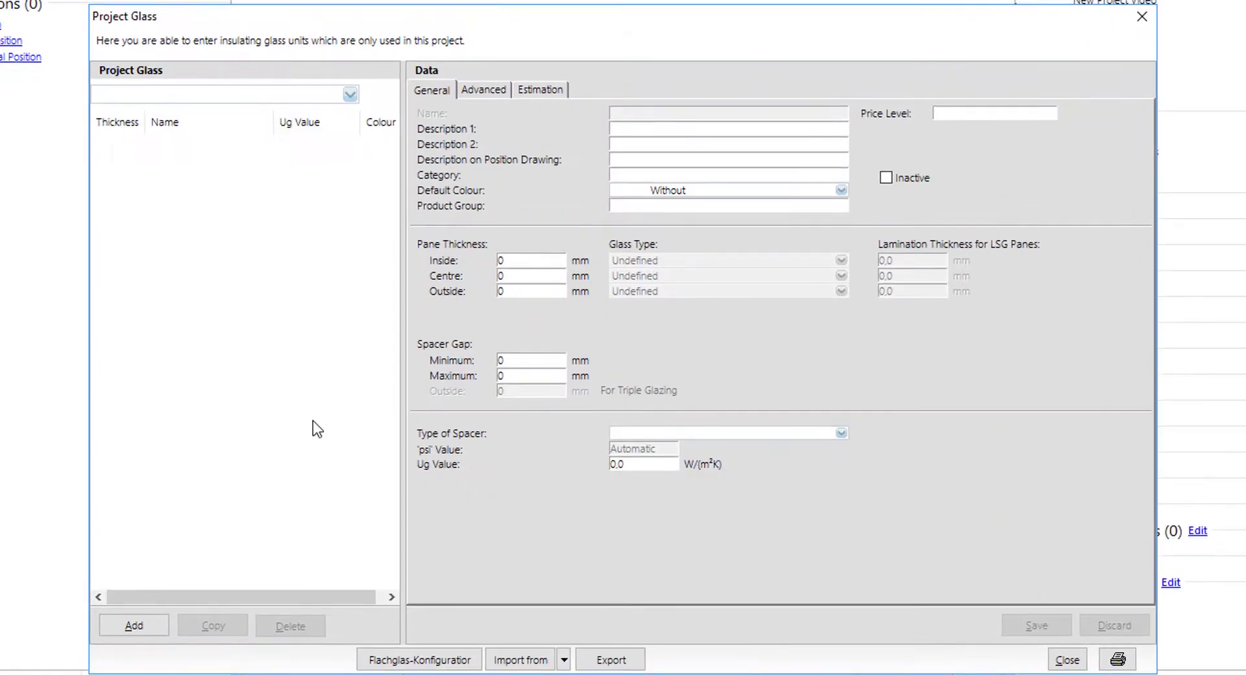
click(135, 625)
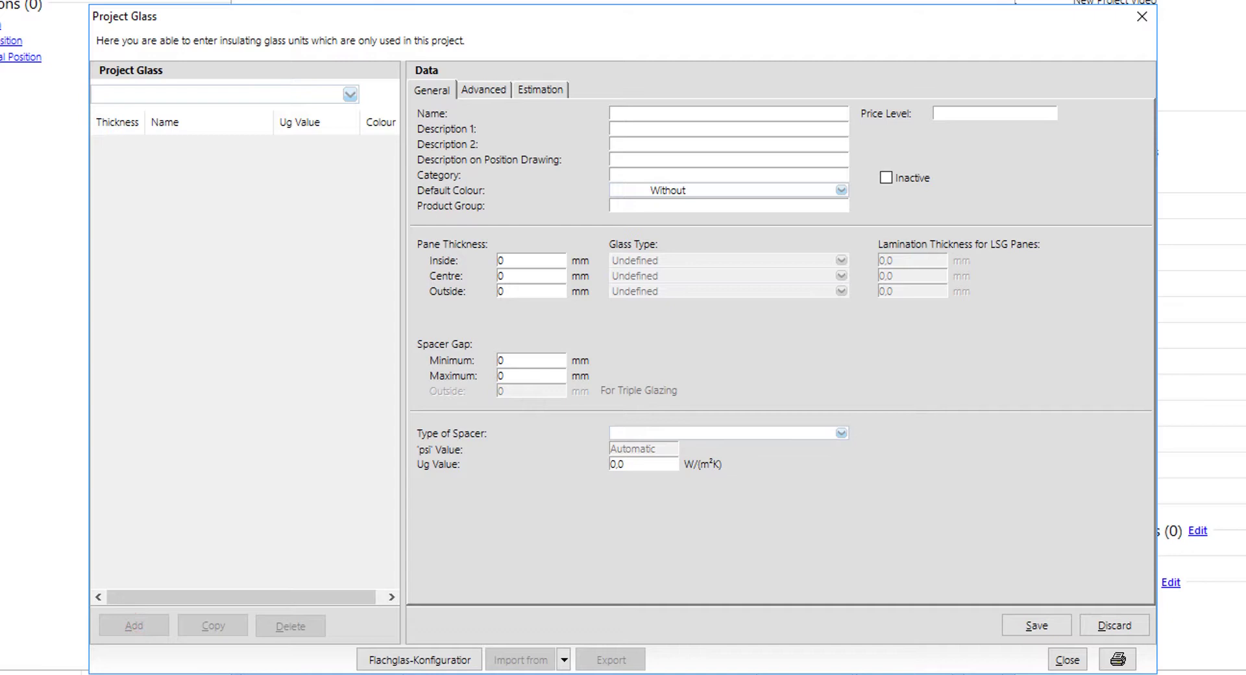
- Name the glass "Project Glass Name" and enter "Full Glass Description 4mm Clear - Spacer Argon - 4.4.1 Laminated Glass" as its first description
text(Project Glass Name)
key(Tab)
text(Full Glass Des)
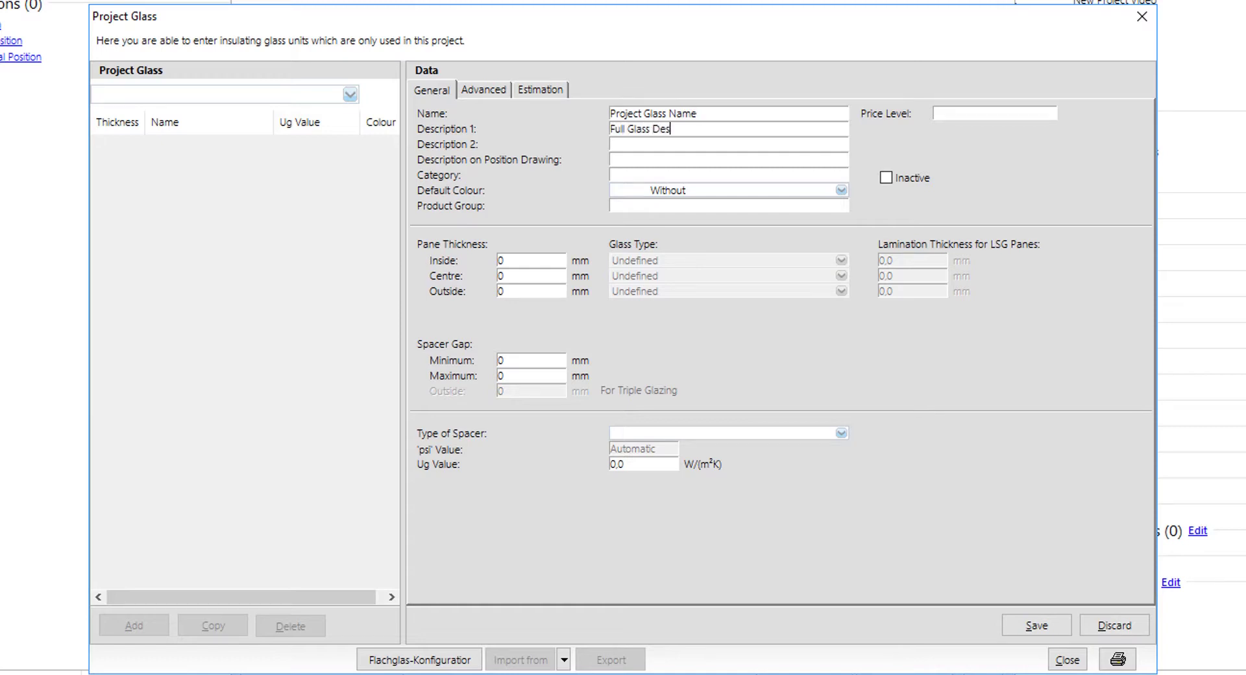
text(cription 4mm Clear - Spacer)
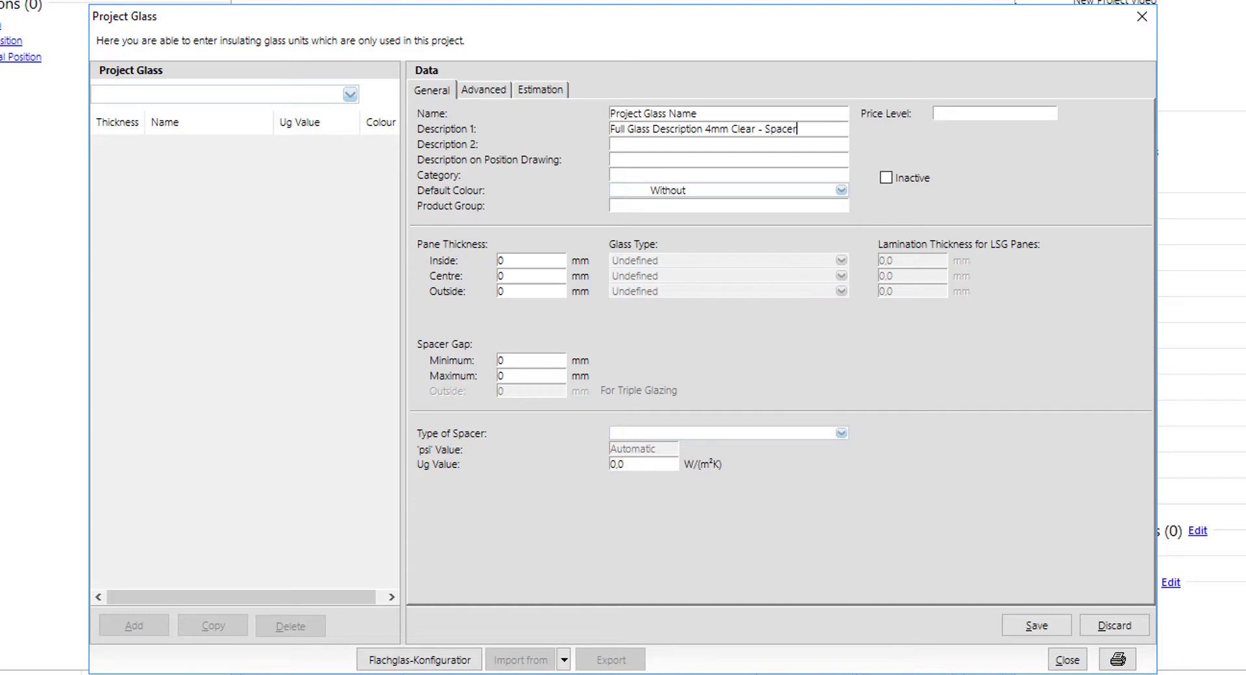
text( Argon - 4.4.1)
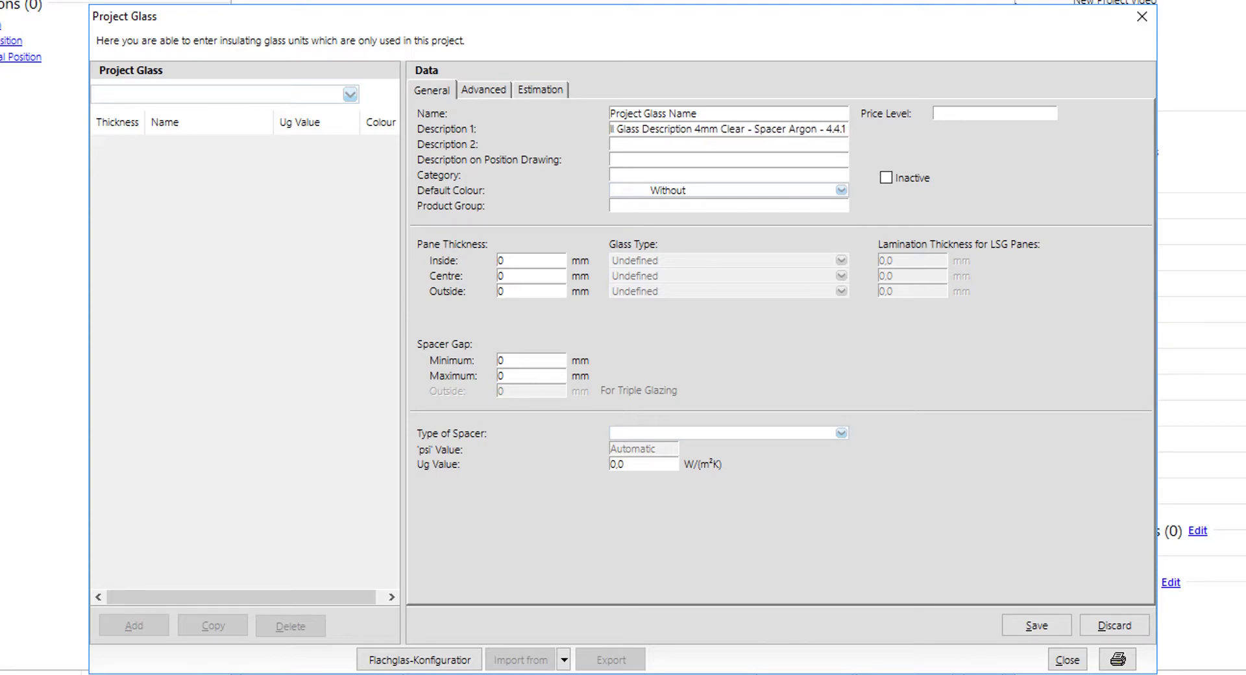
text( Laminate)
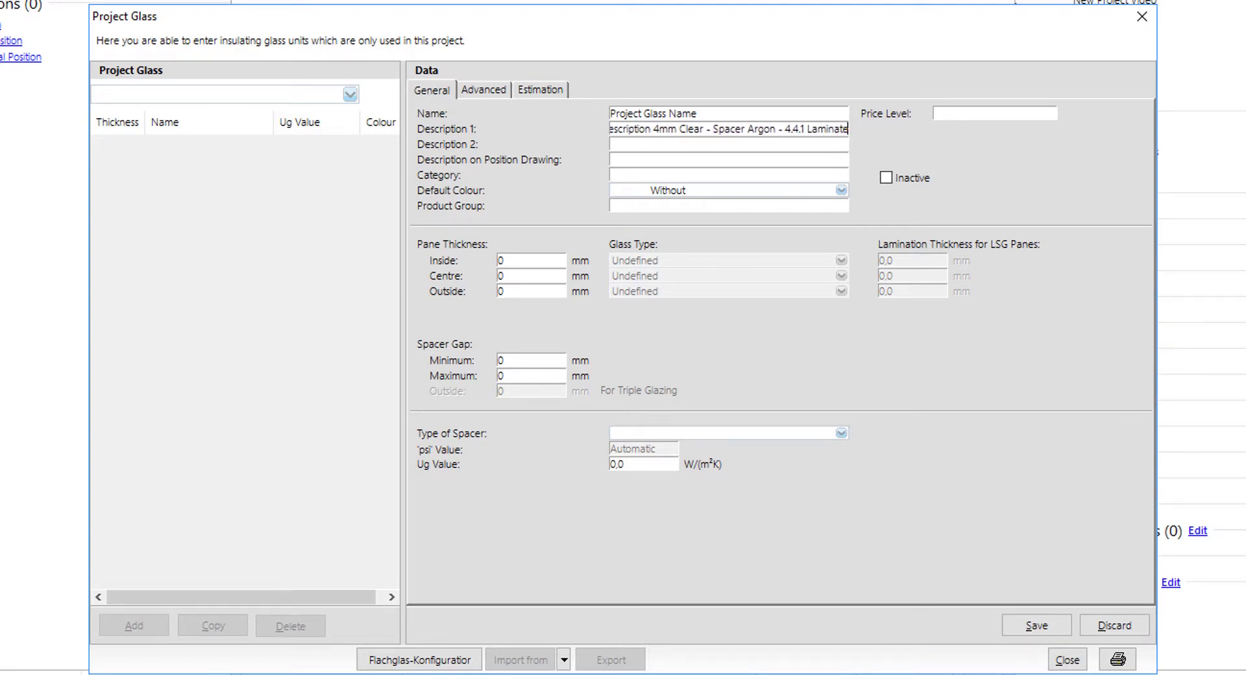
text(d Glass)
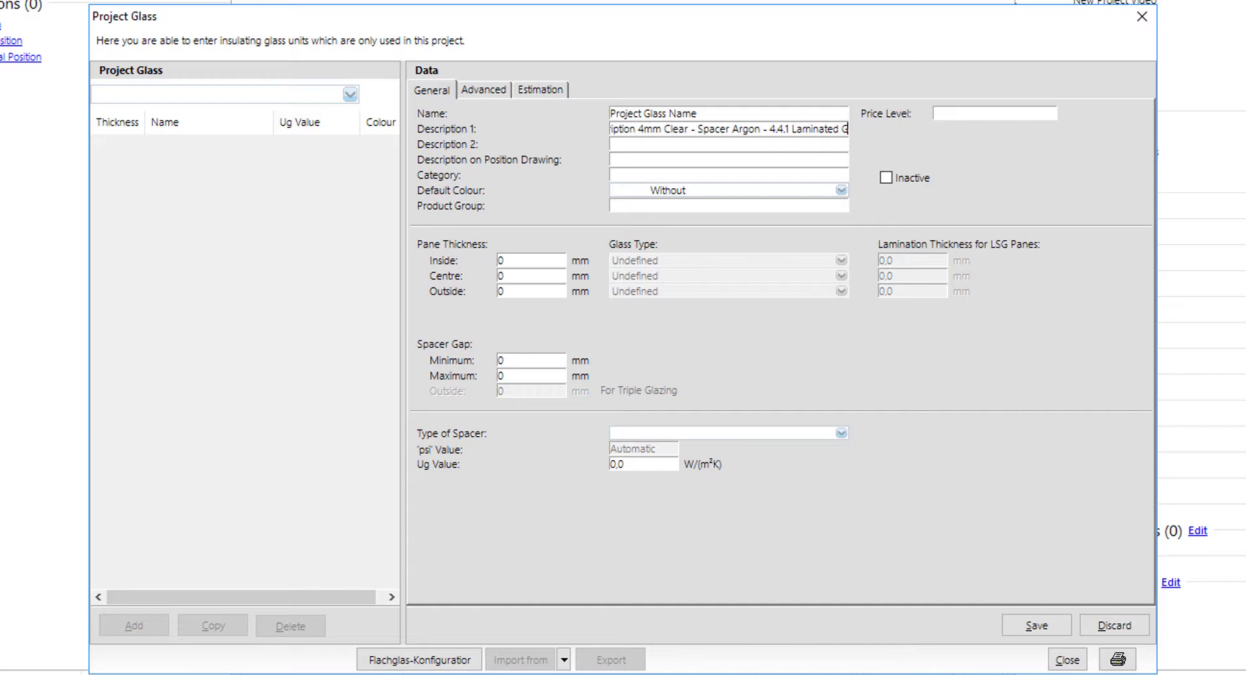
- Set the inside pane of the project glass to 4 mm thickness and the Float Glass type
click(611, 144)
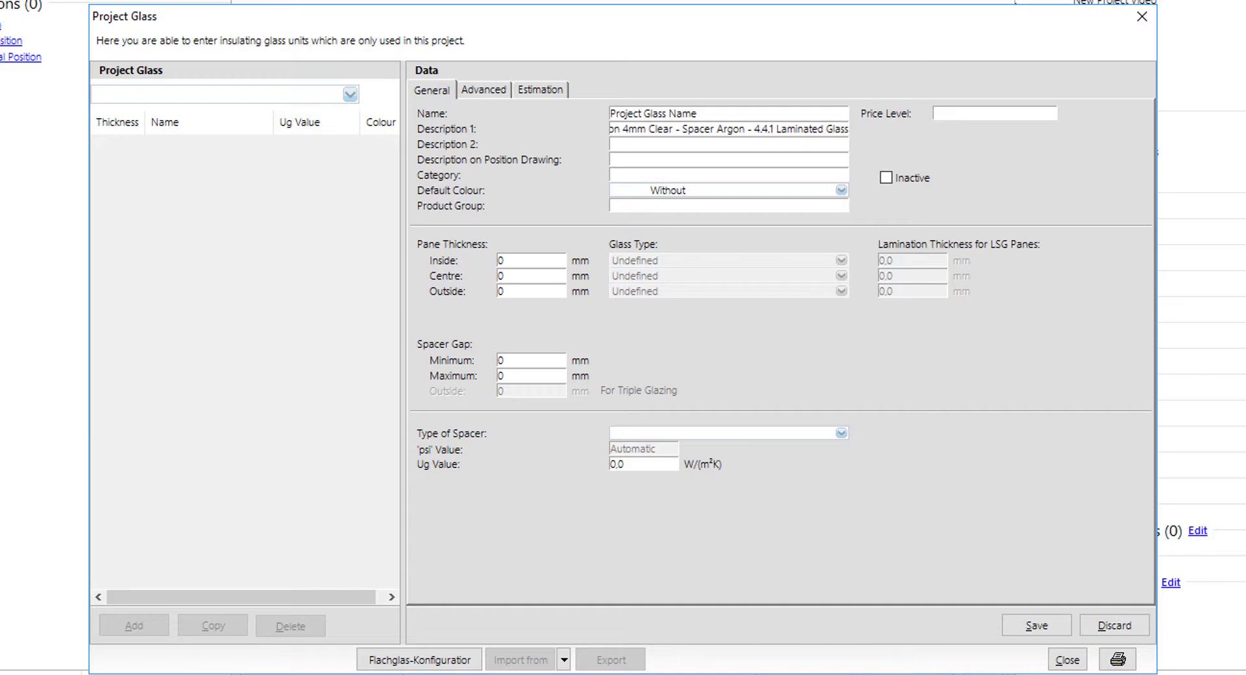
click(611, 159)
click(611, 174)
key(Tab)
key(Tab)
key(Tab)
key(Tab)
key(Tab)
text(4)
key(Tab)
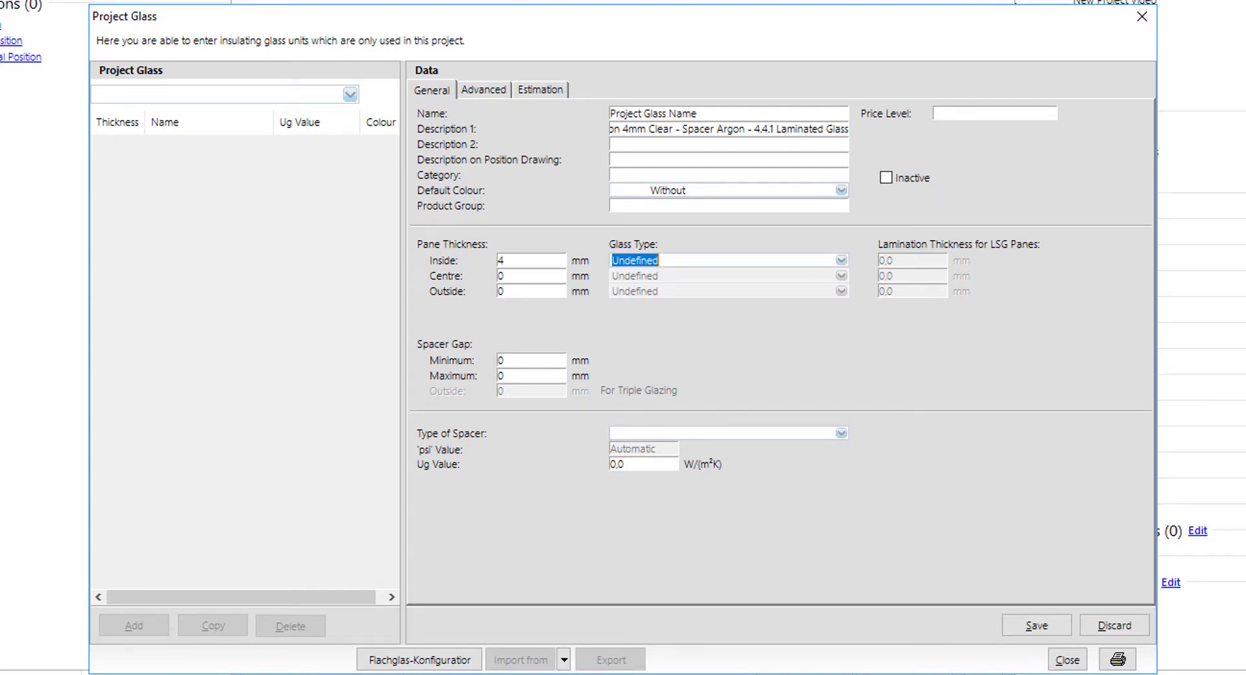
key(alt+Down)
key(Down)
key(Down)
key(Down)
key(Down)
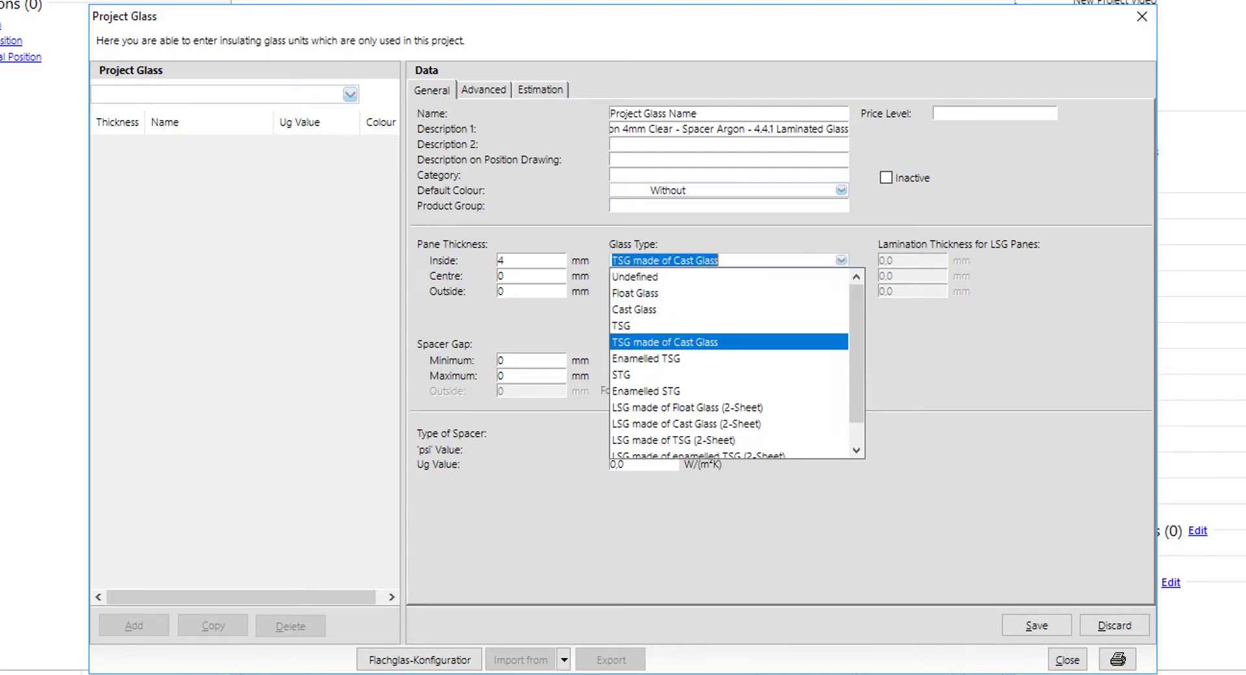
key(Down)
key(Down)
key(Down)
key(Down)
key(Down)
key(Down)
key(Down)
key(Down)
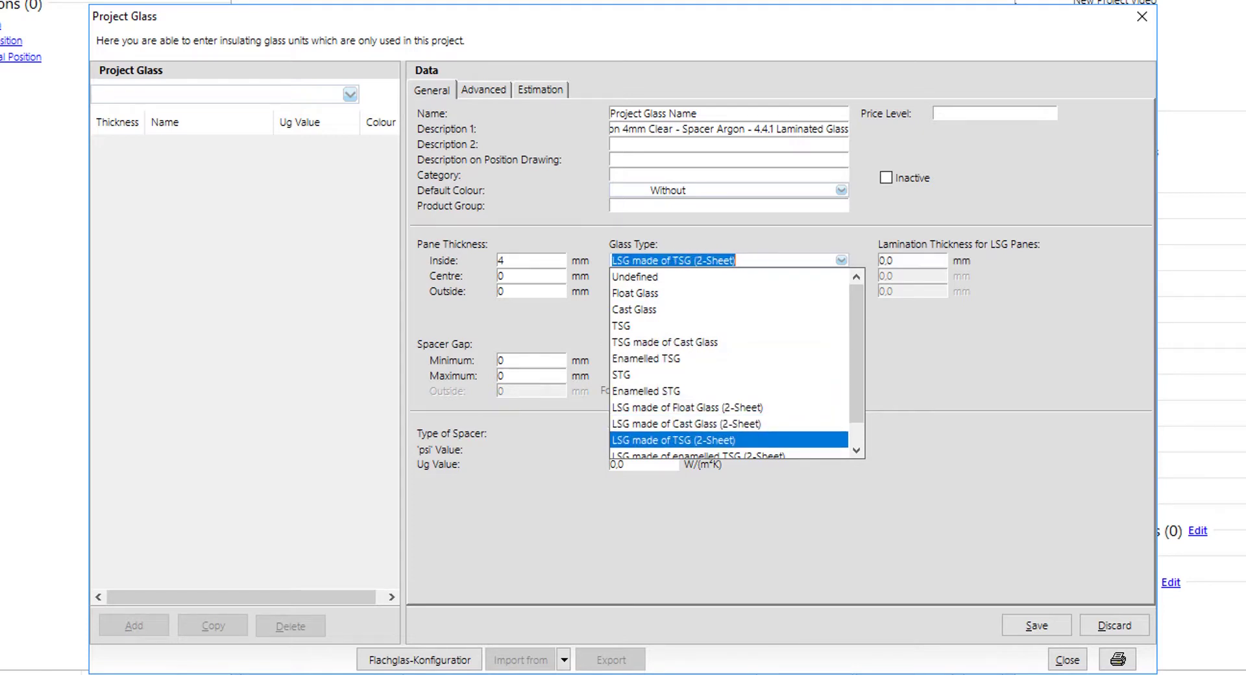
key(Up)
key(Up)
key(Up)
key(Up)
key(Up)
key(Up)
key(Up)
key(Up)
key(Up)
key(Up)
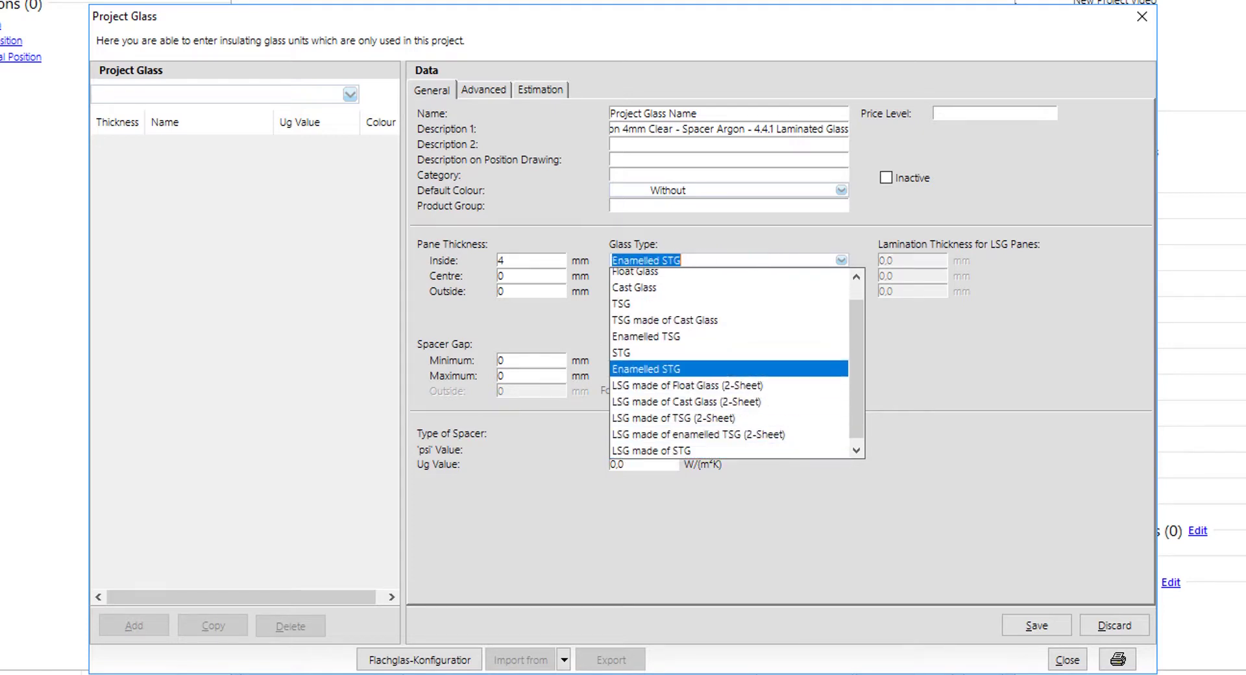
key(Up)
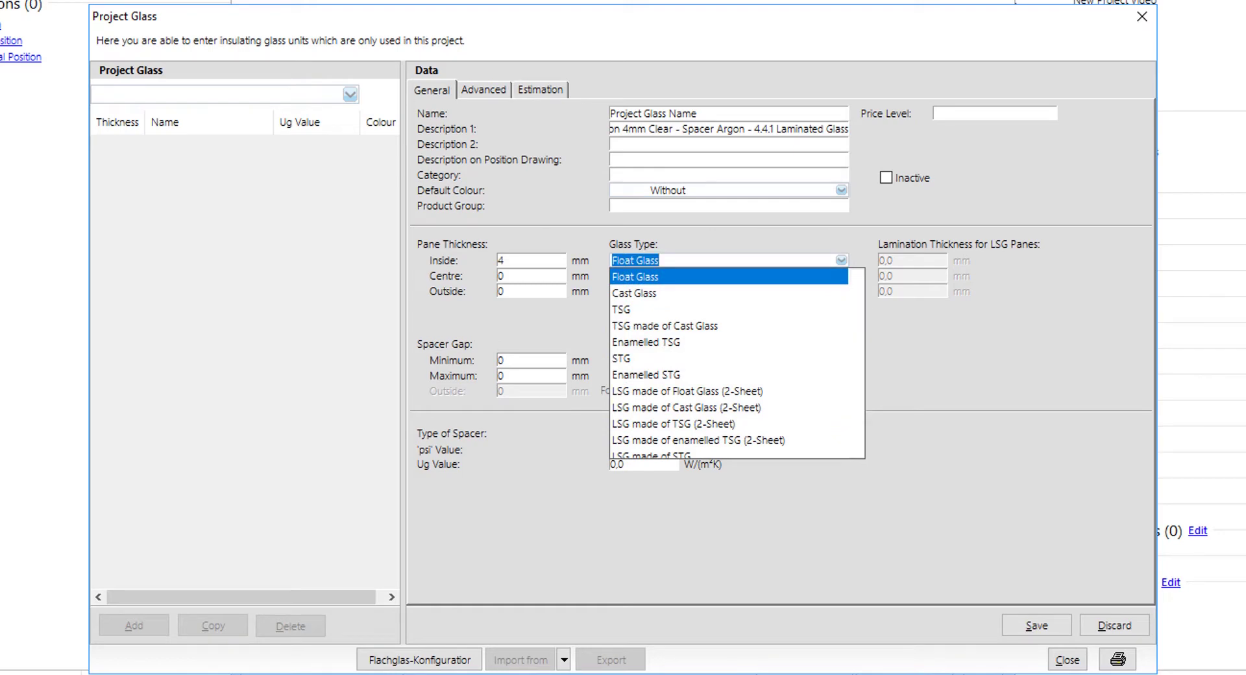
key(Tab)
- Set the outside pane to 8 mm LSG made of Float Glass (2-Sheet) with a lamination thickness of 0.35 mm
key(Tab)
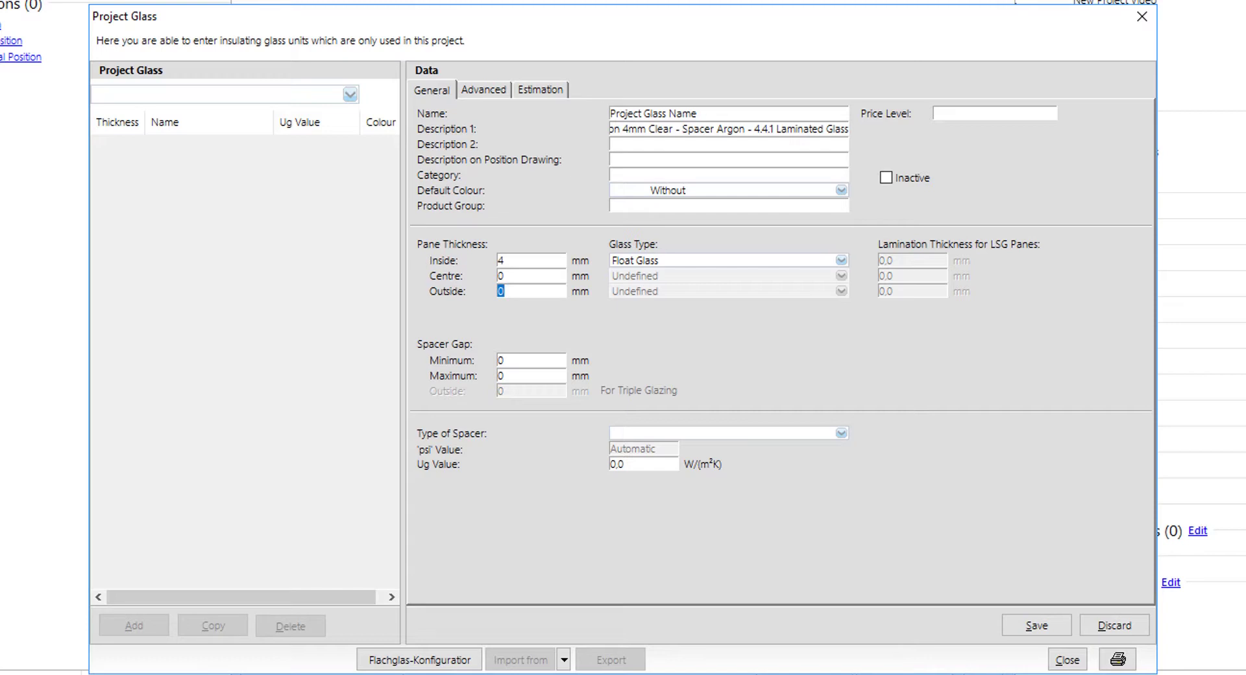
text(8)
key(Tab)
key(alt+Down)
key(Down)
key(Down)
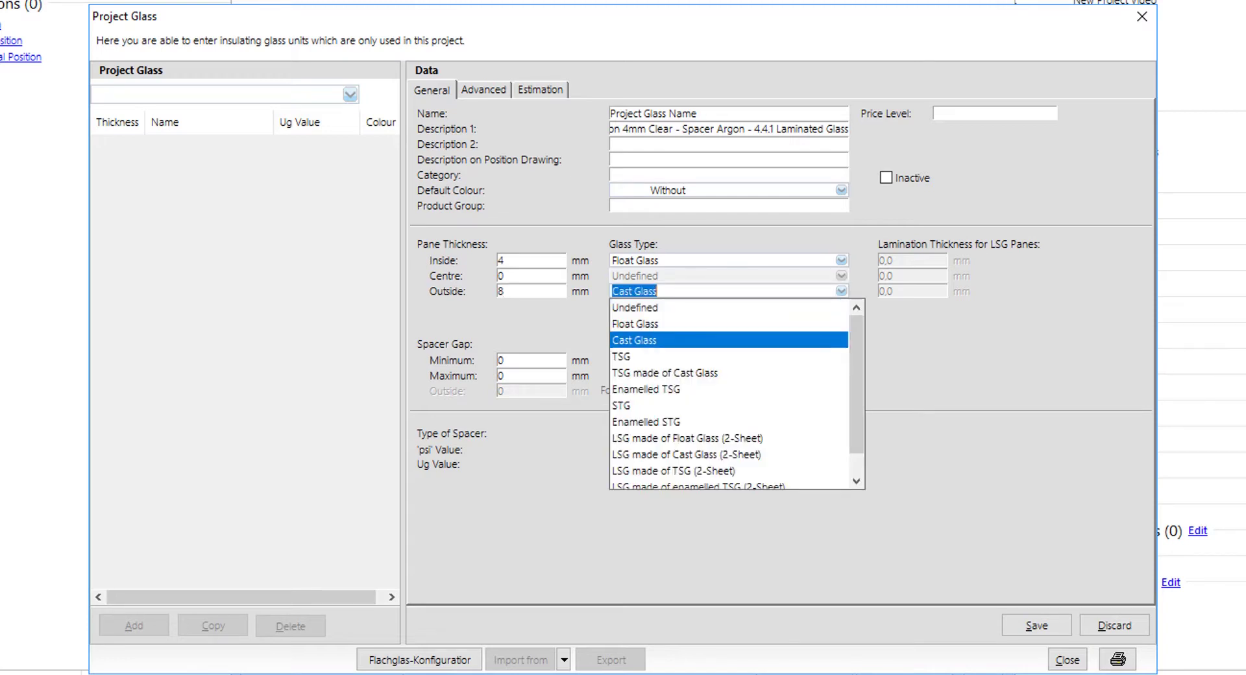
key(Down)
key(Down)
key(Down)
key(Down)
key(Down)
key(Down)
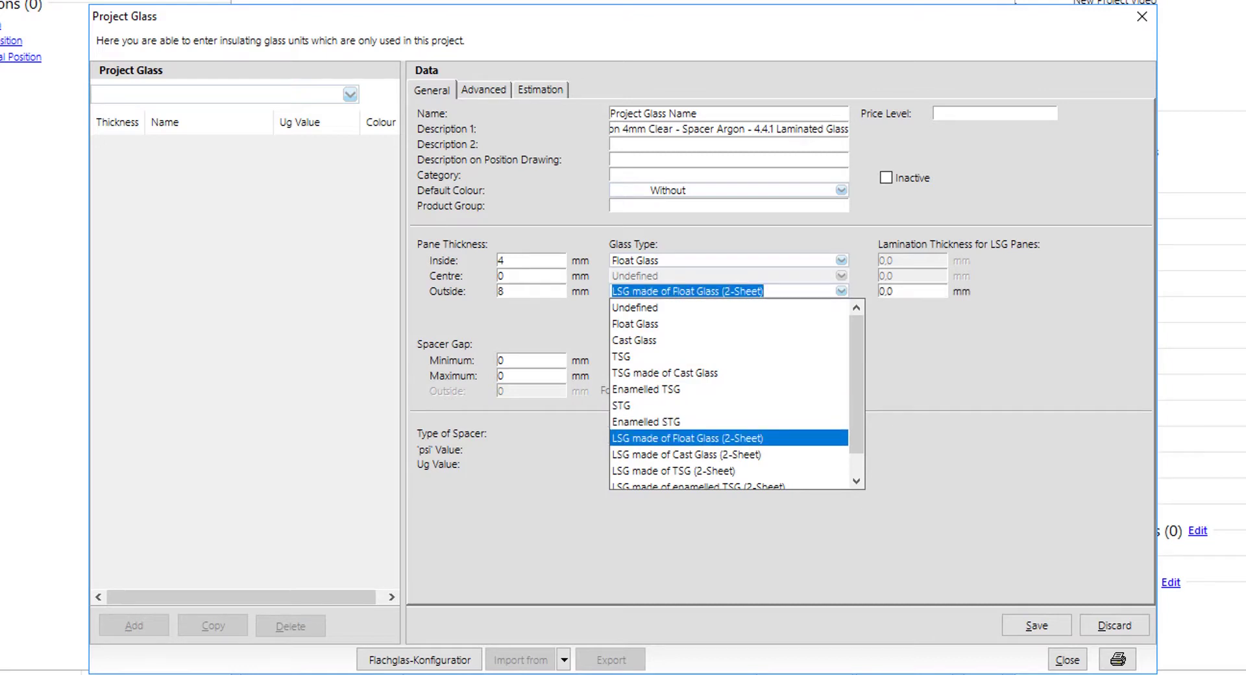
key(Tab)
text(0.35)
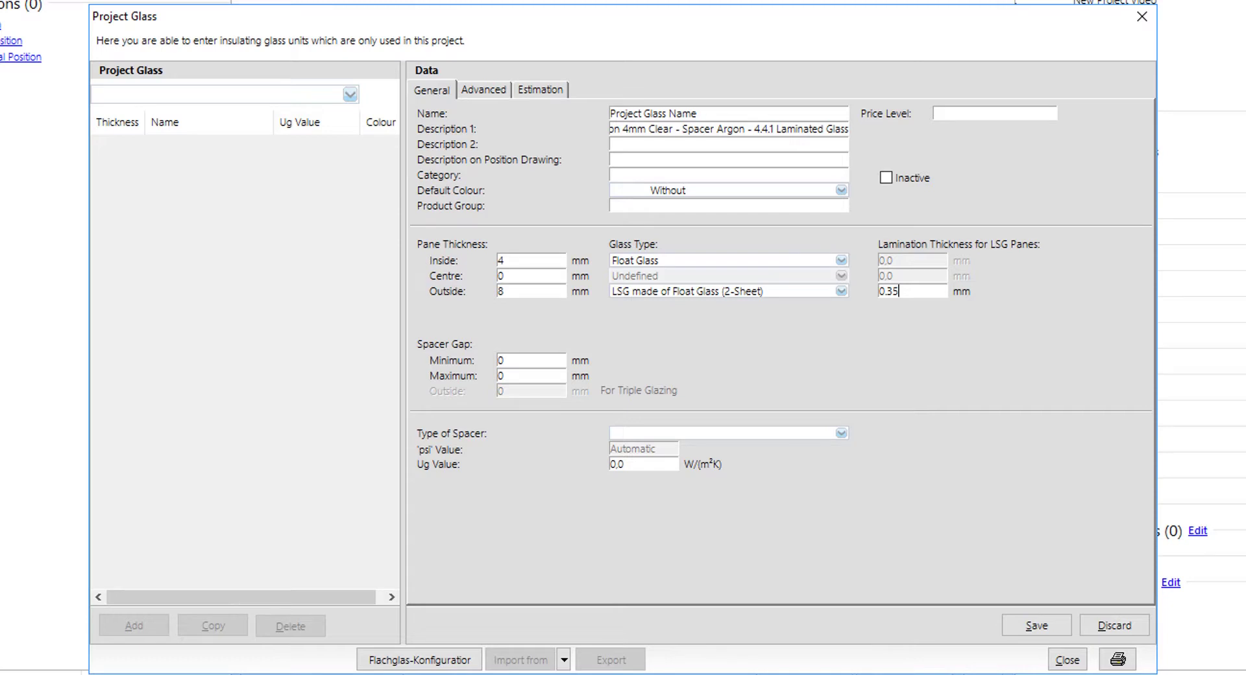
- Set the spacer gap of the project glass to a minimum of 12 mm and a maximum of 18 mm
key(Tab)
double_click(515, 361)
text(12)
key(Tab)
text(18)
key(Tab)
- Choose Aluminium/Steel as the type of spacer and set the Ug value to 1.3 W/(m²K)
key(alt+Down)
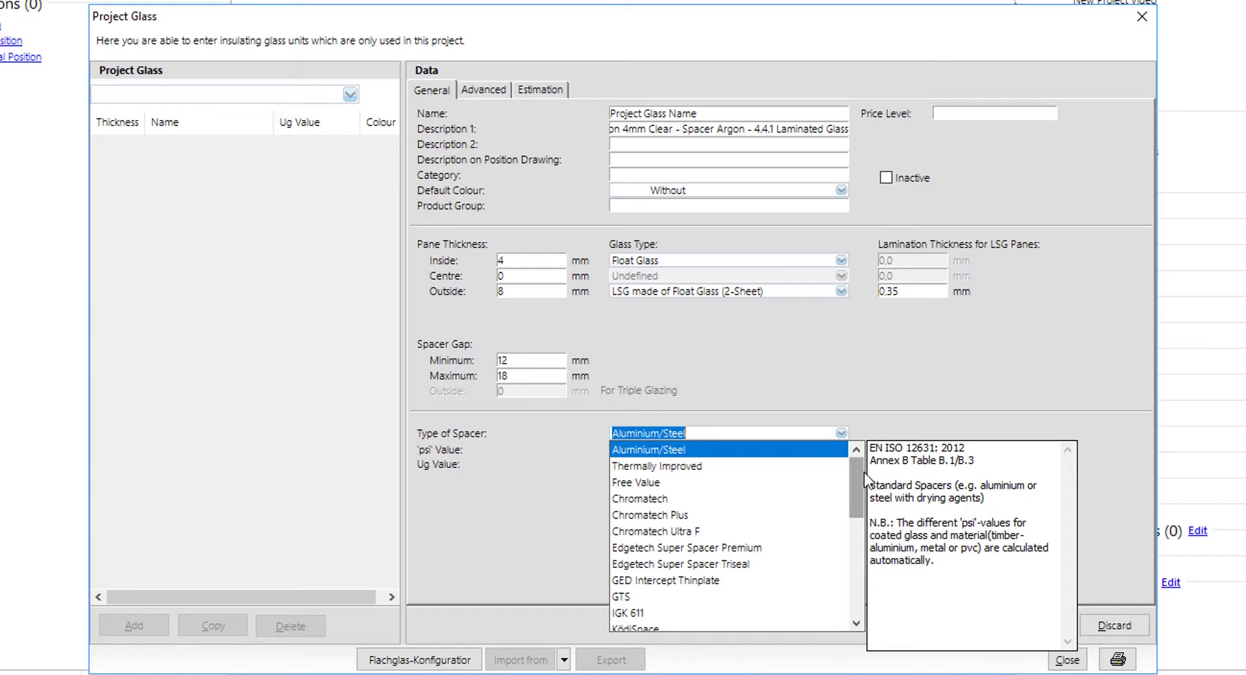
mouse_move(860, 469)
mouse_down()
mouse_move(868, 588)
mouse_move(857, 547)
mouse_move(875, 457)
mouse_up()
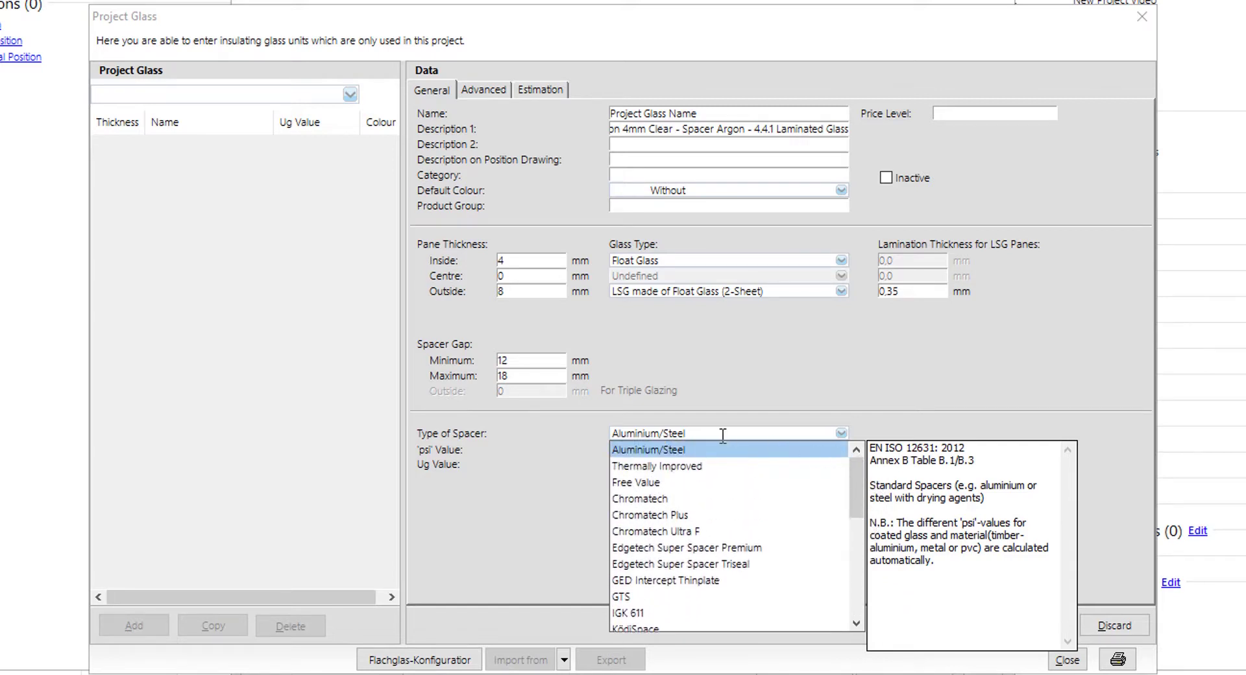
click(681, 449)
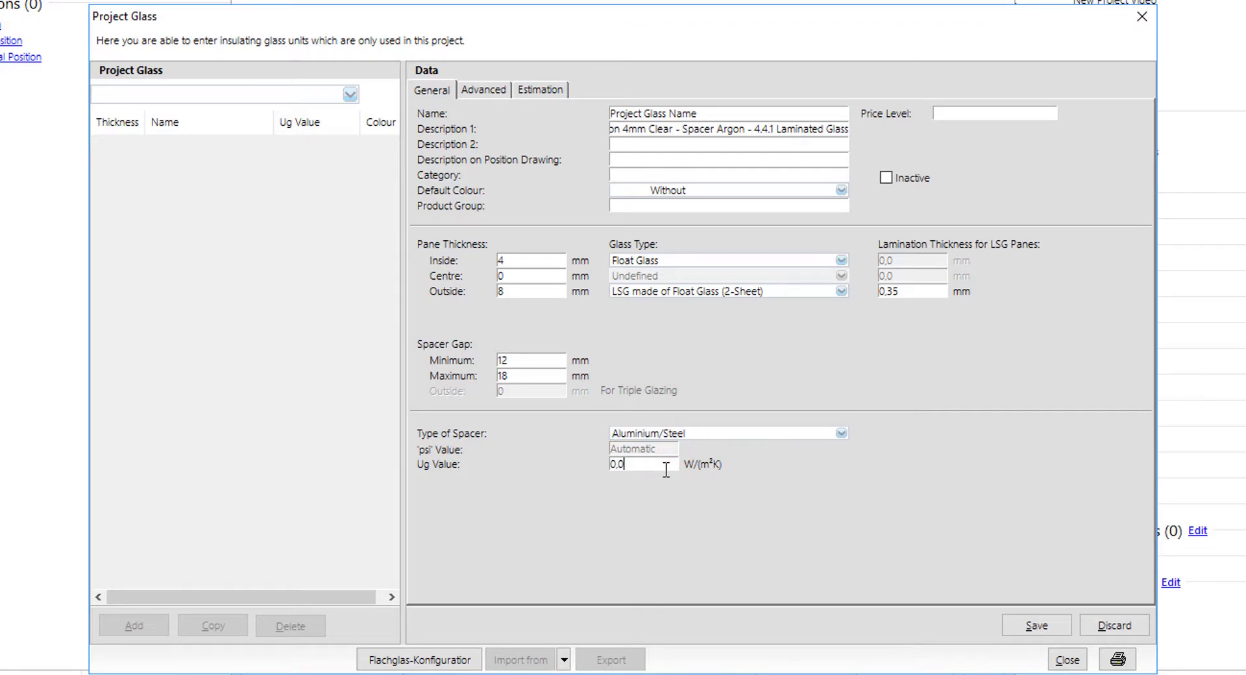
click(636, 464)
text(1.3)
- Base the project glass estimation on the actual area and set the minimum calculation area to 0.5 m²
click(490, 92)
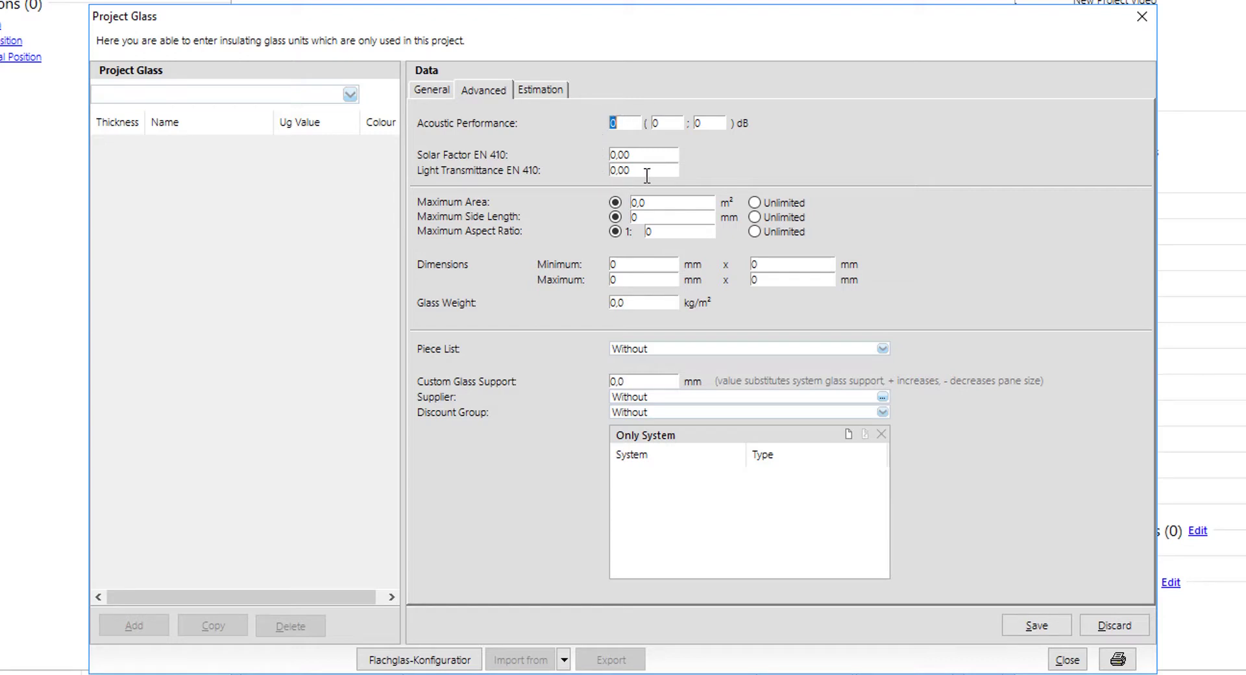
click(539, 95)
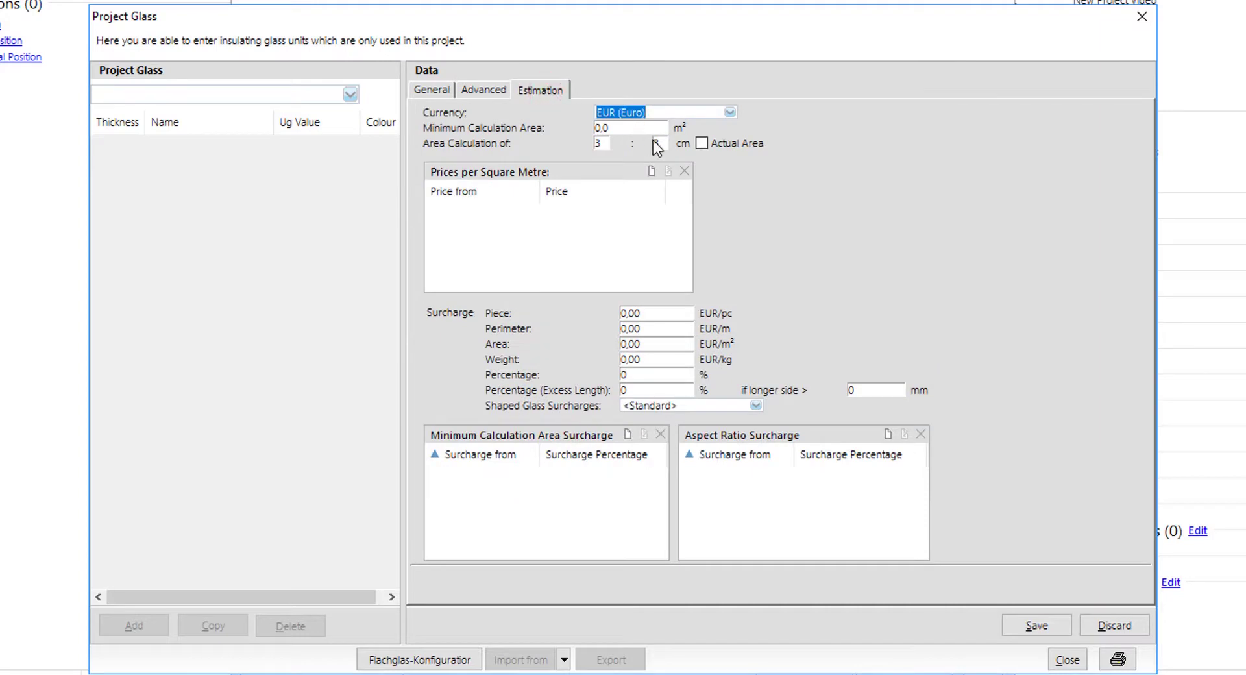
click(702, 143)
click(642, 125)
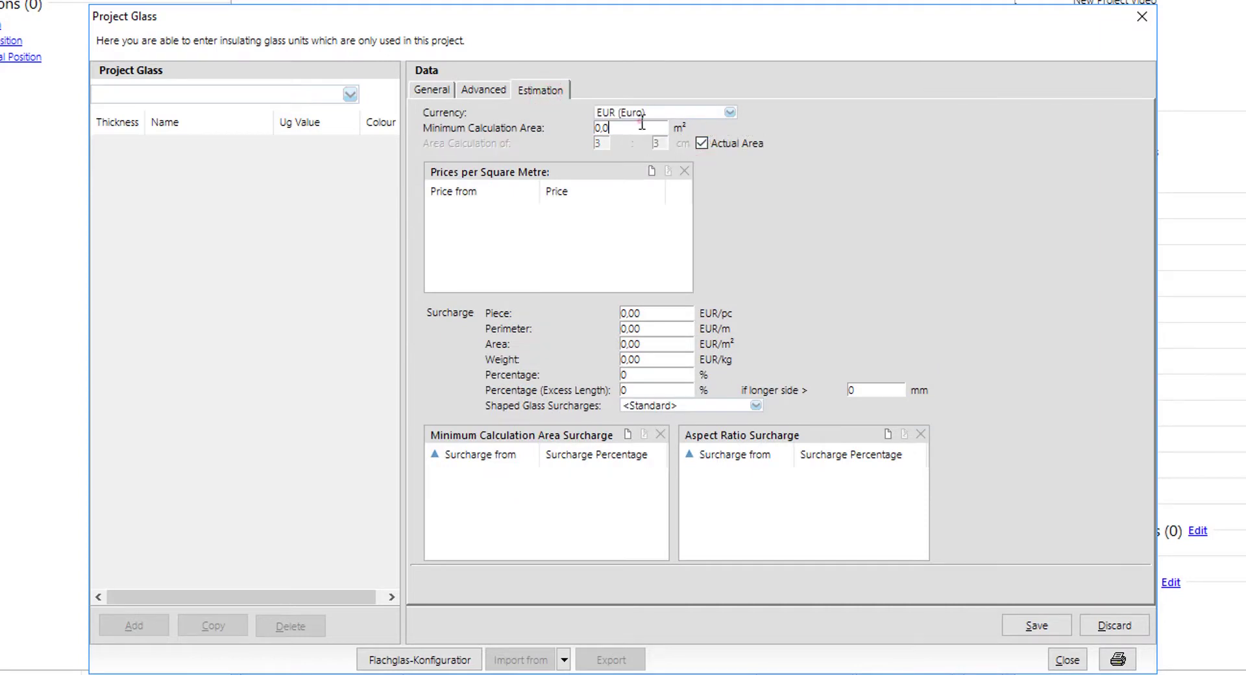
key(BackSpace)
text(5)
- Add a first price per square metre of 30 EUR/m² to the project glass estimation
click(637, 223)
right_click(574, 236)
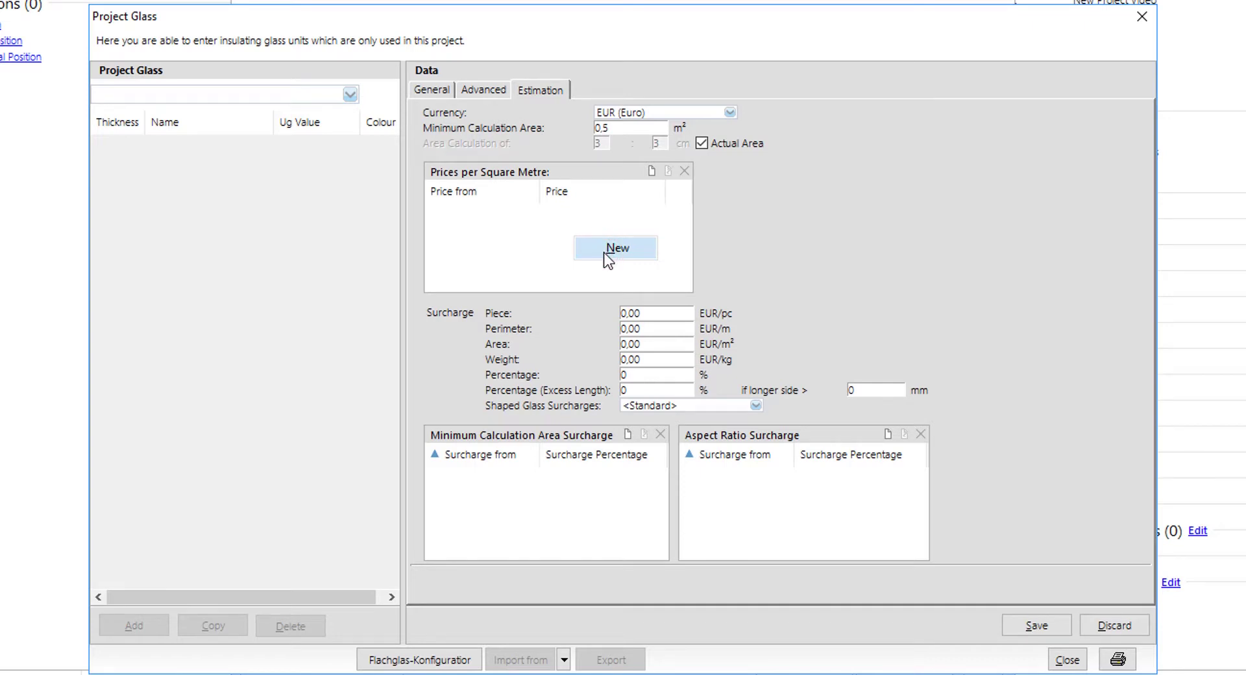
click(604, 252)
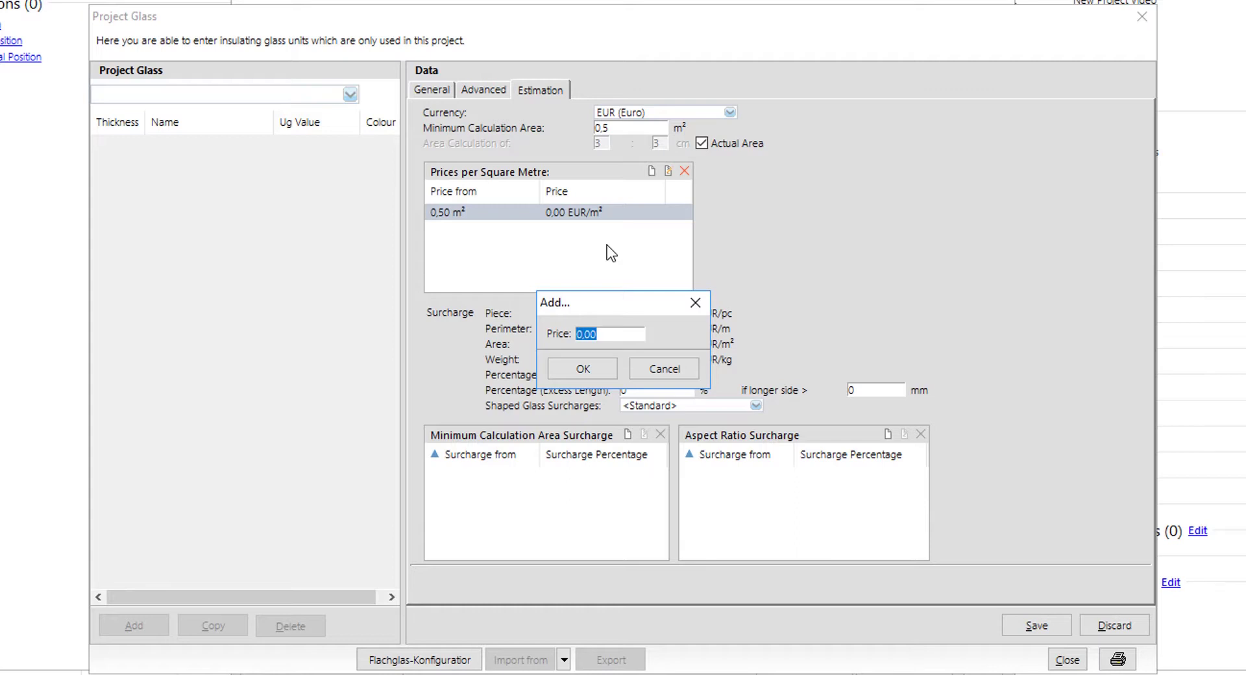
text(30)
key(Return)
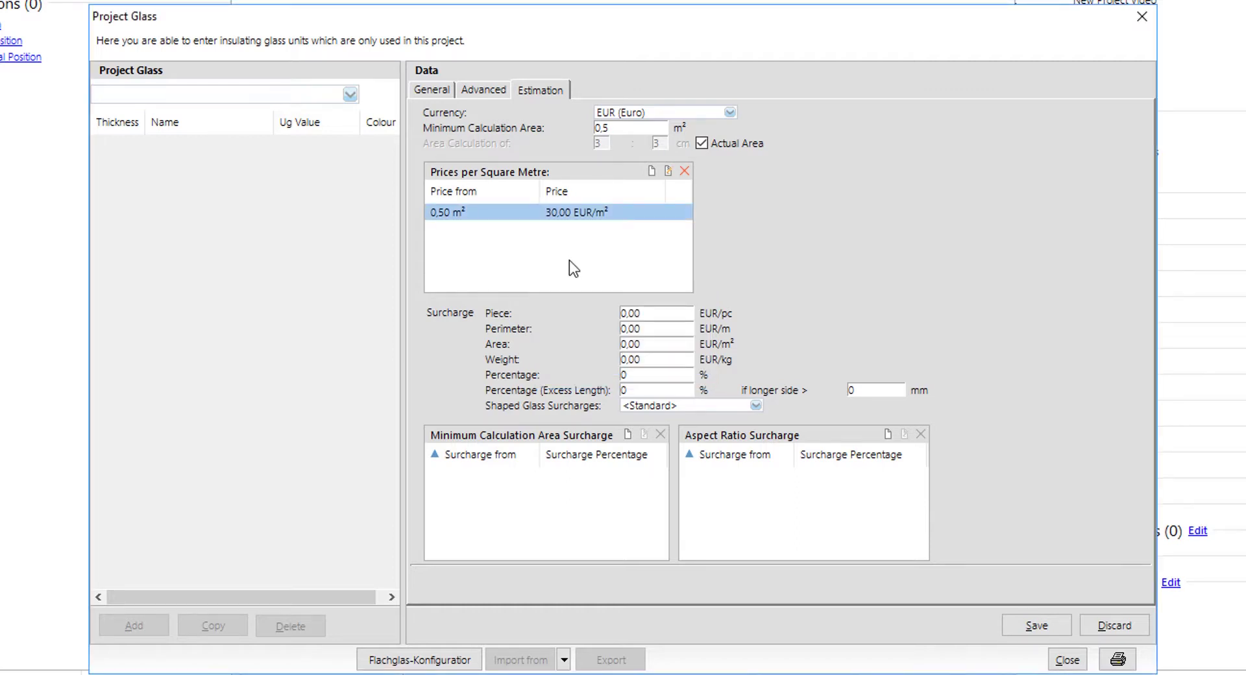
- Add a second price per square metre of 27 EUR/m² for areas from 2 m²
right_click(544, 269)
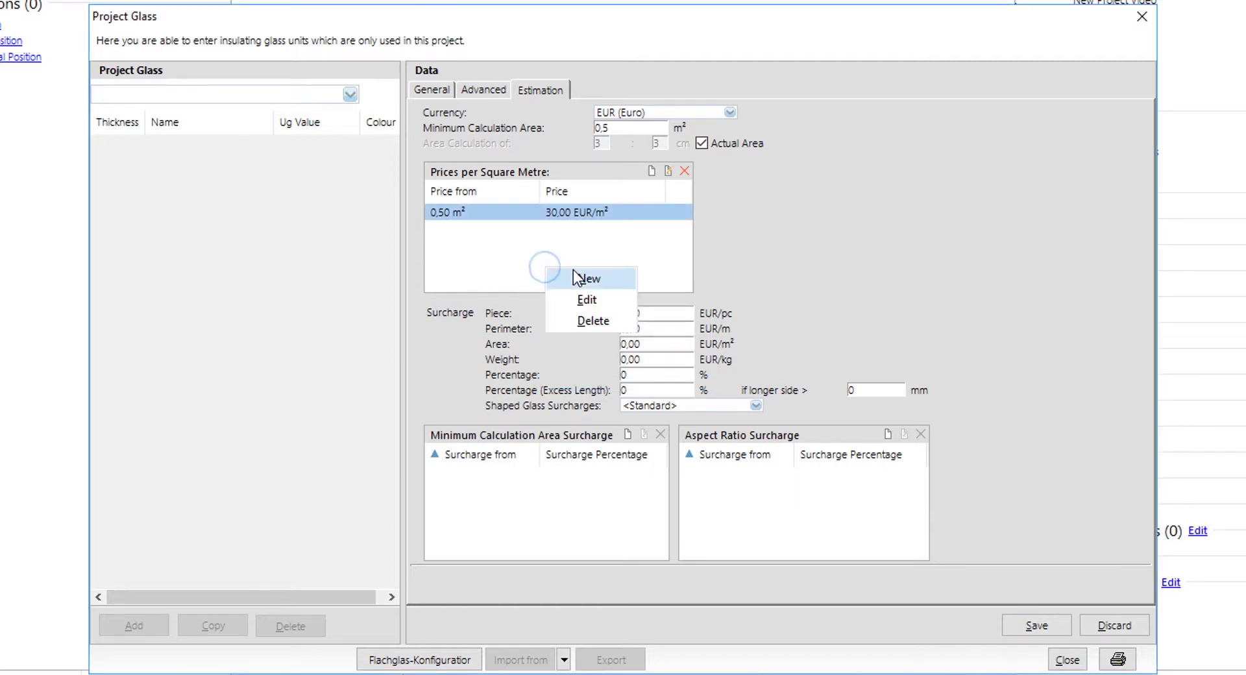
click(574, 270)
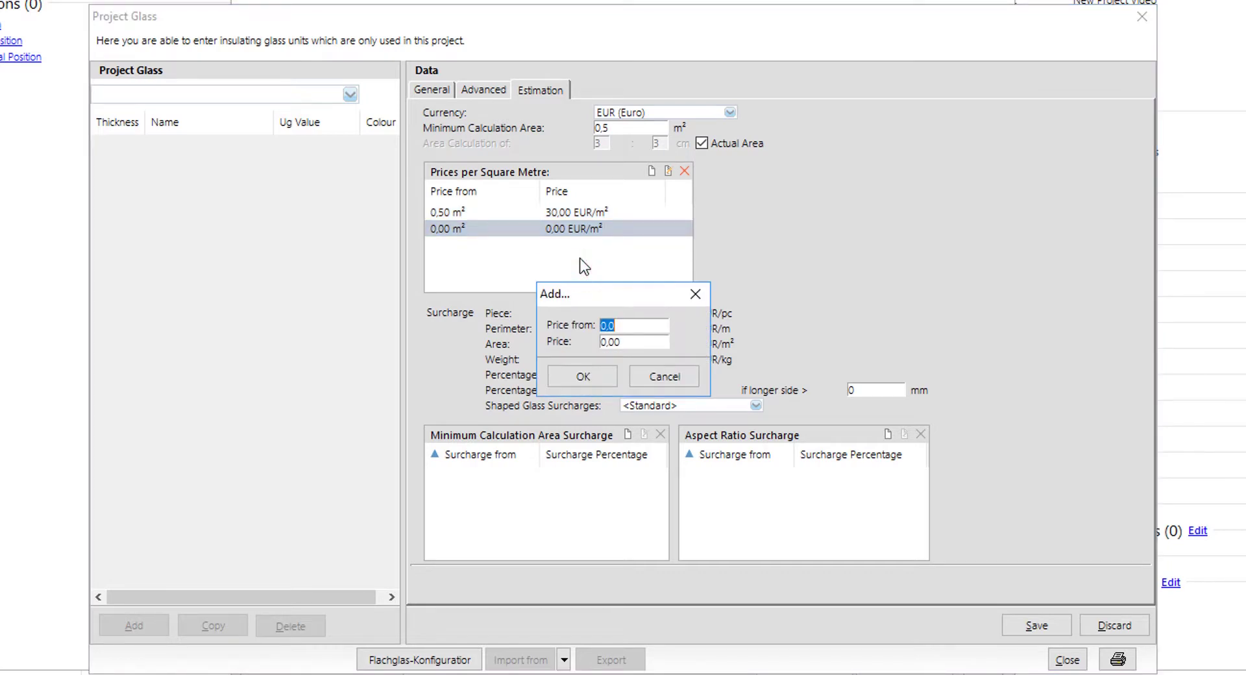
text(2)
key(Tab)
text(27)
key(Return)
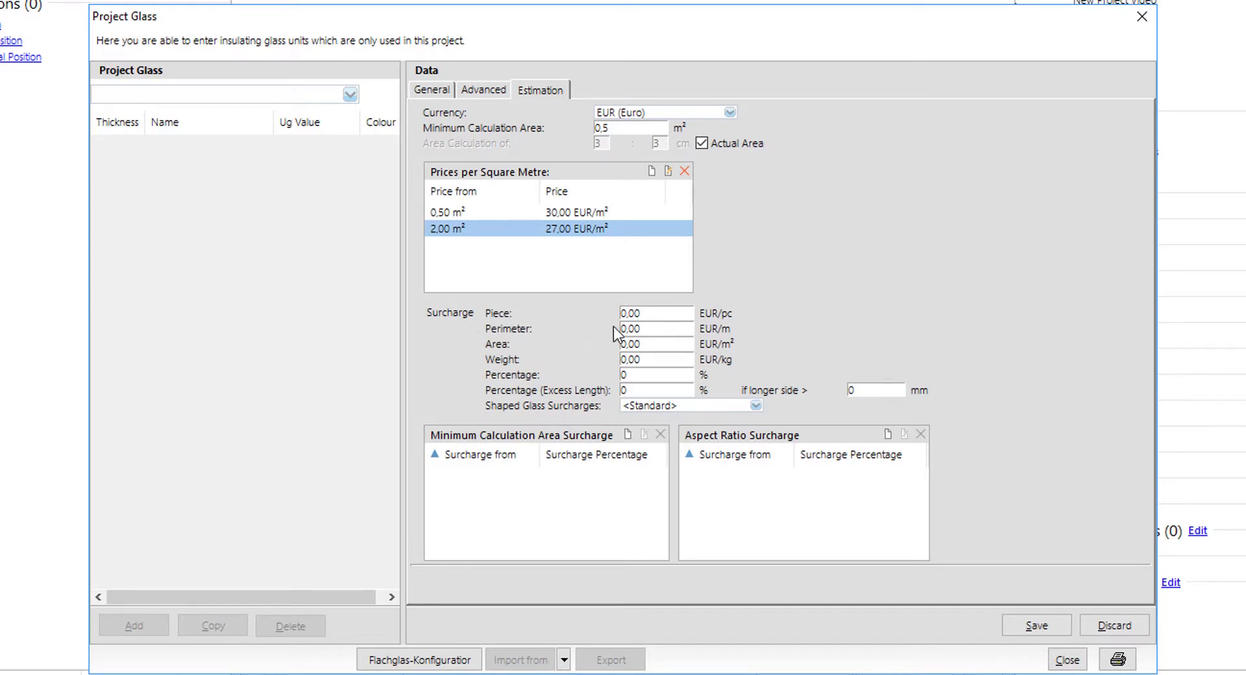
- Set the perimeter surcharge to 1 EUR/m, then save the project glass and close its editor
drag(656, 329, 606, 328)
text(1)
key(Tab)
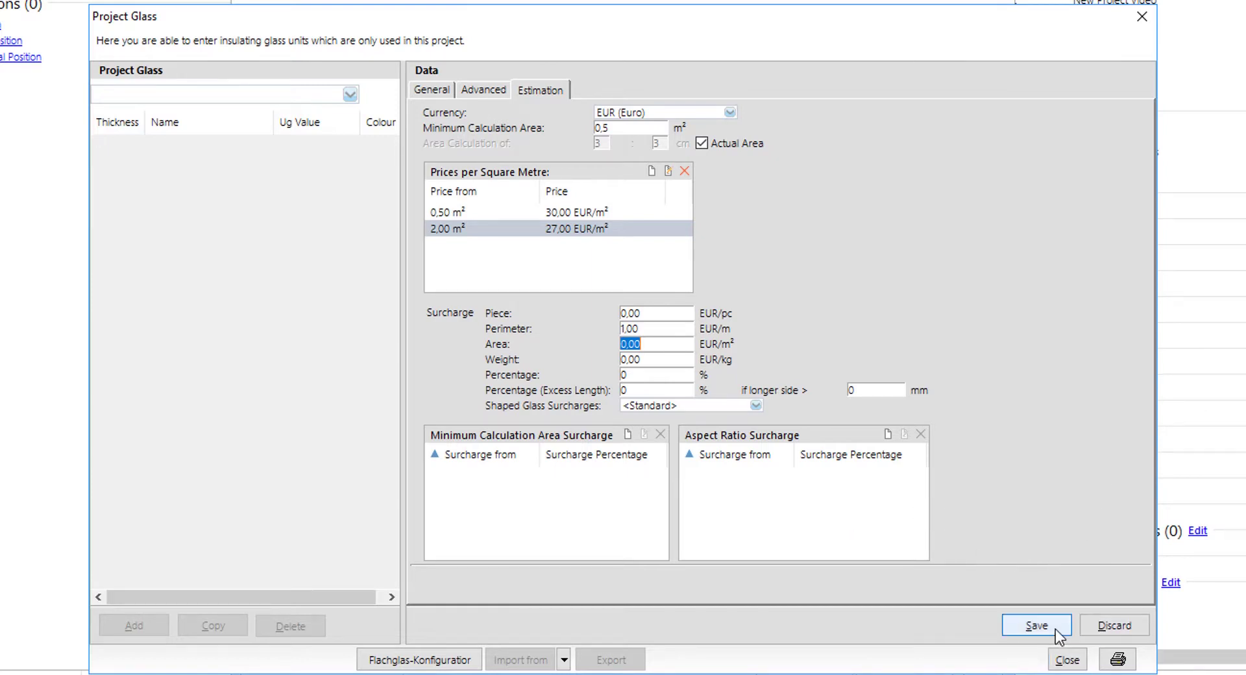
click(1037, 626)
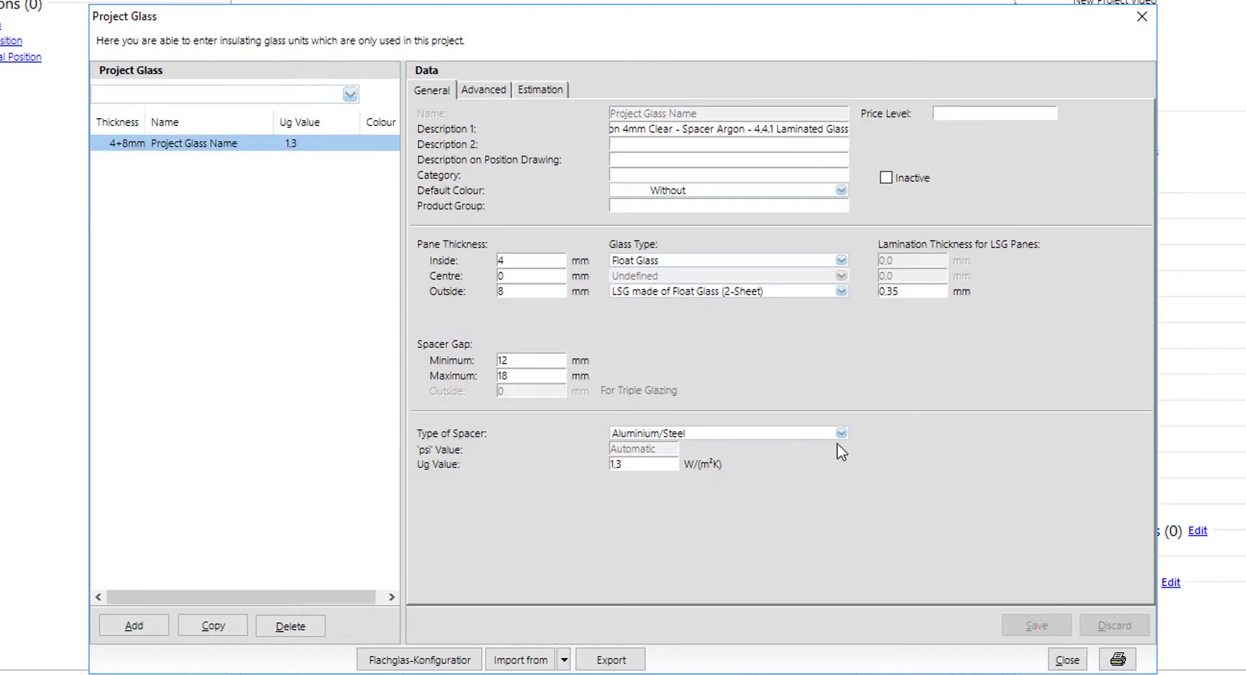
click(1067, 659)
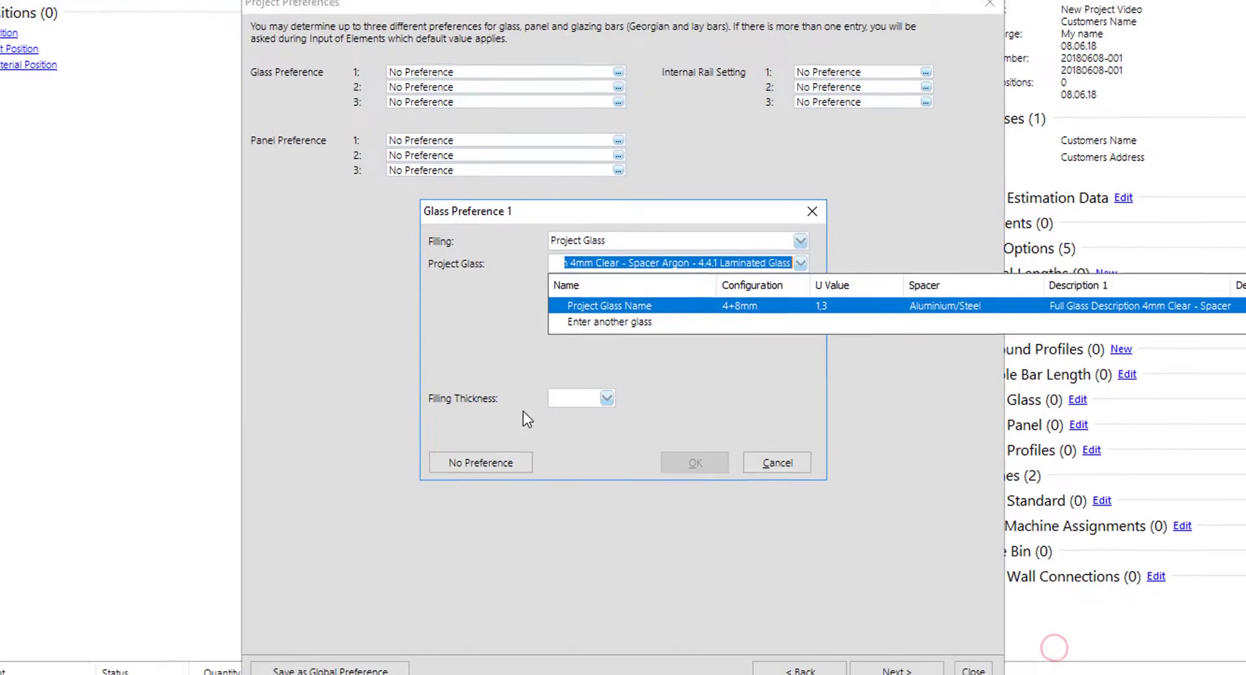
- Assign the new project glass with a filling thickness of 28 mm as Glass Preference 1
click(626, 303)
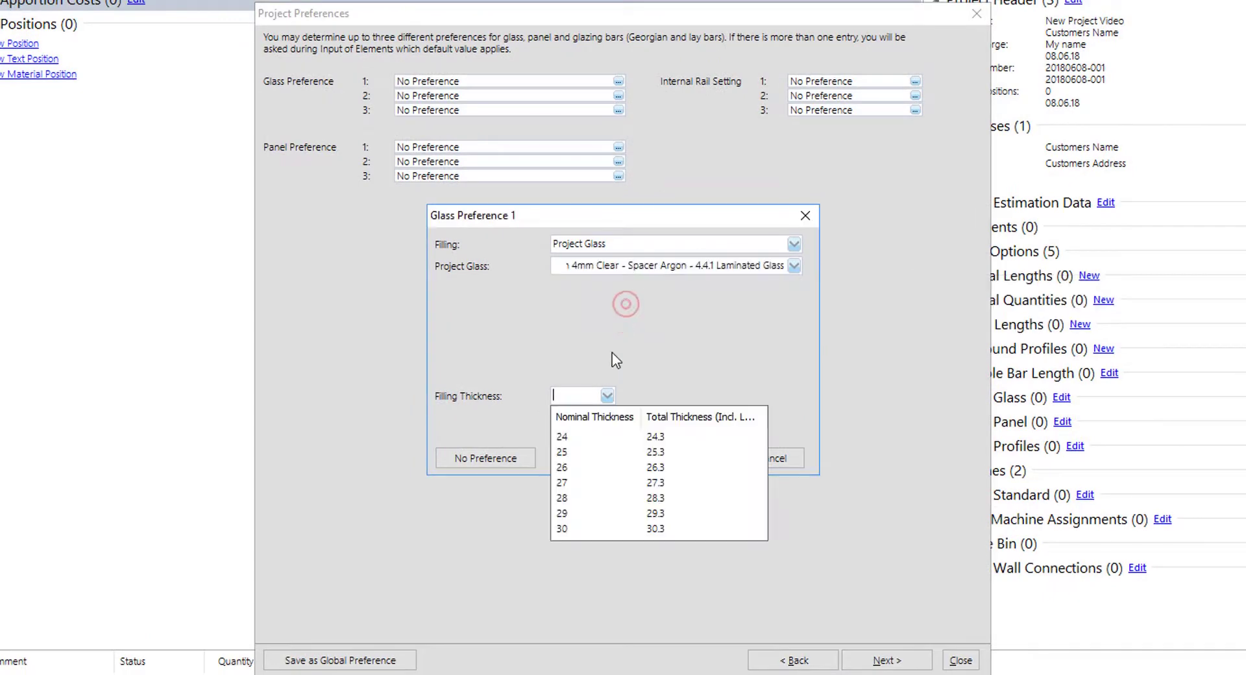
click(567, 468)
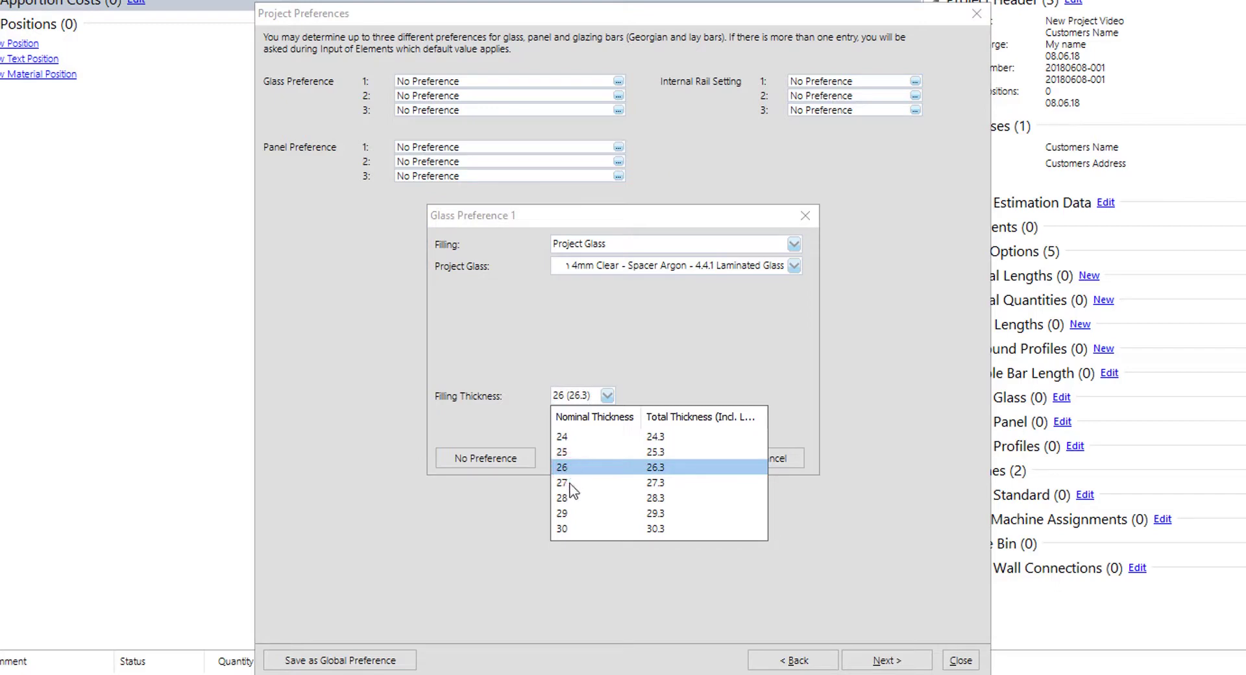
click(563, 498)
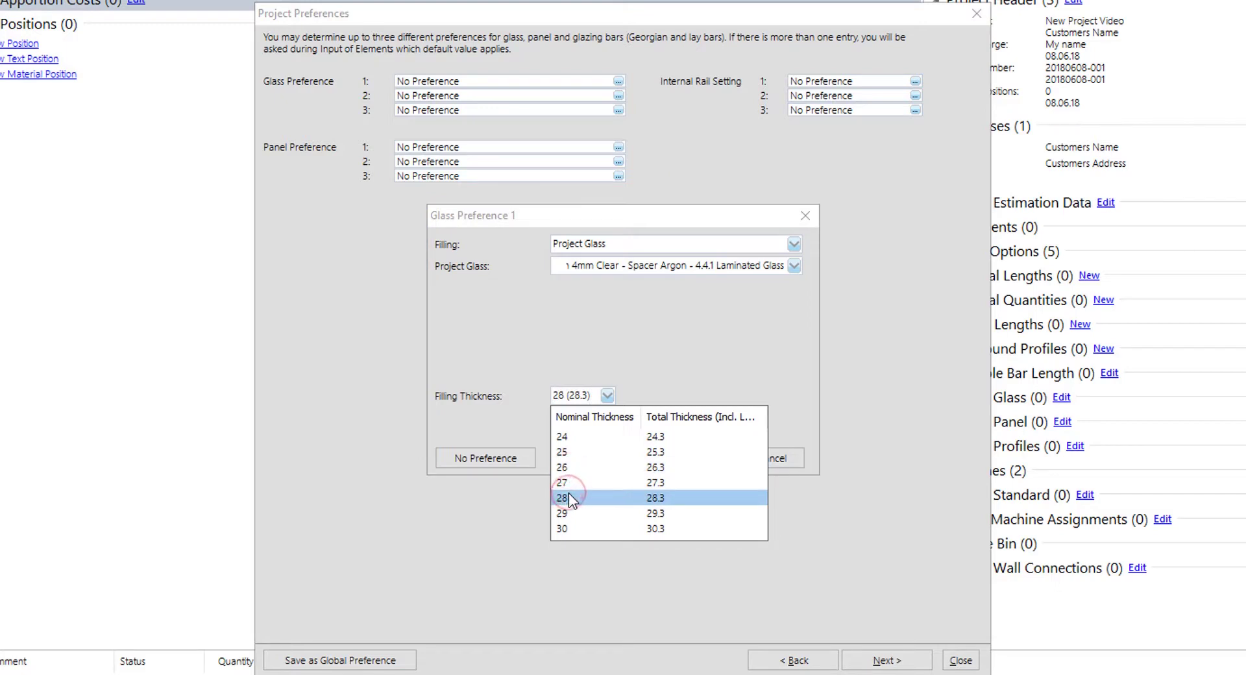
click(568, 497)
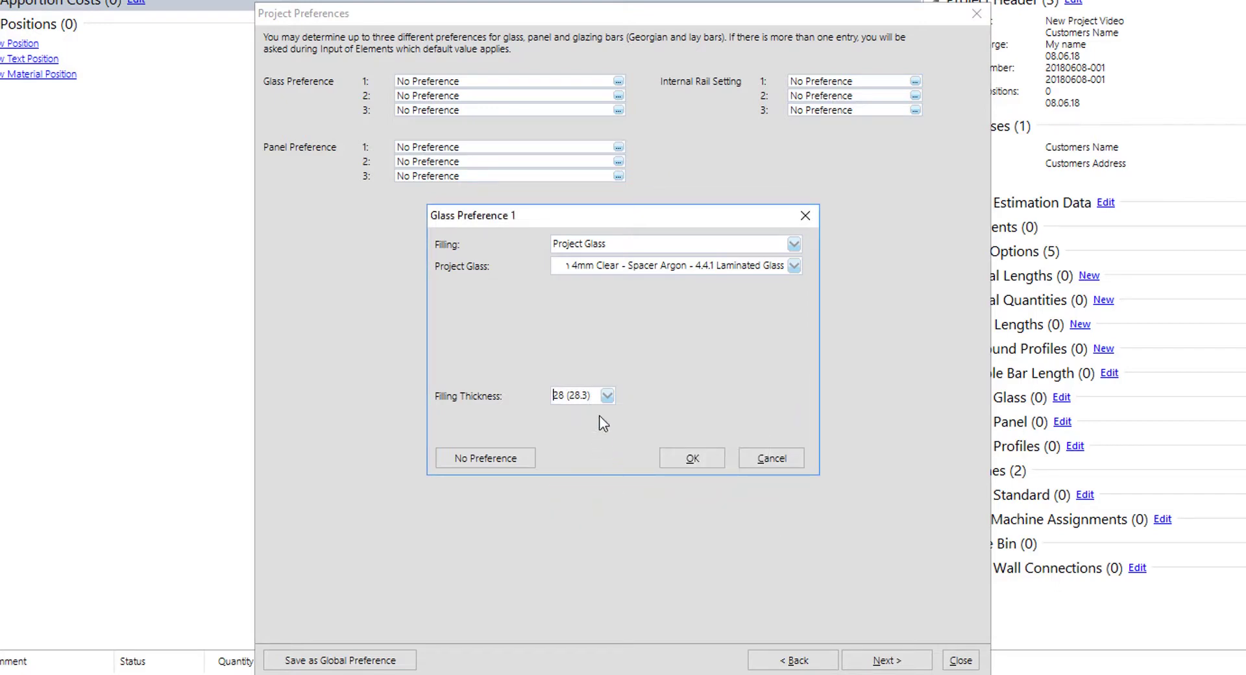
click(588, 397)
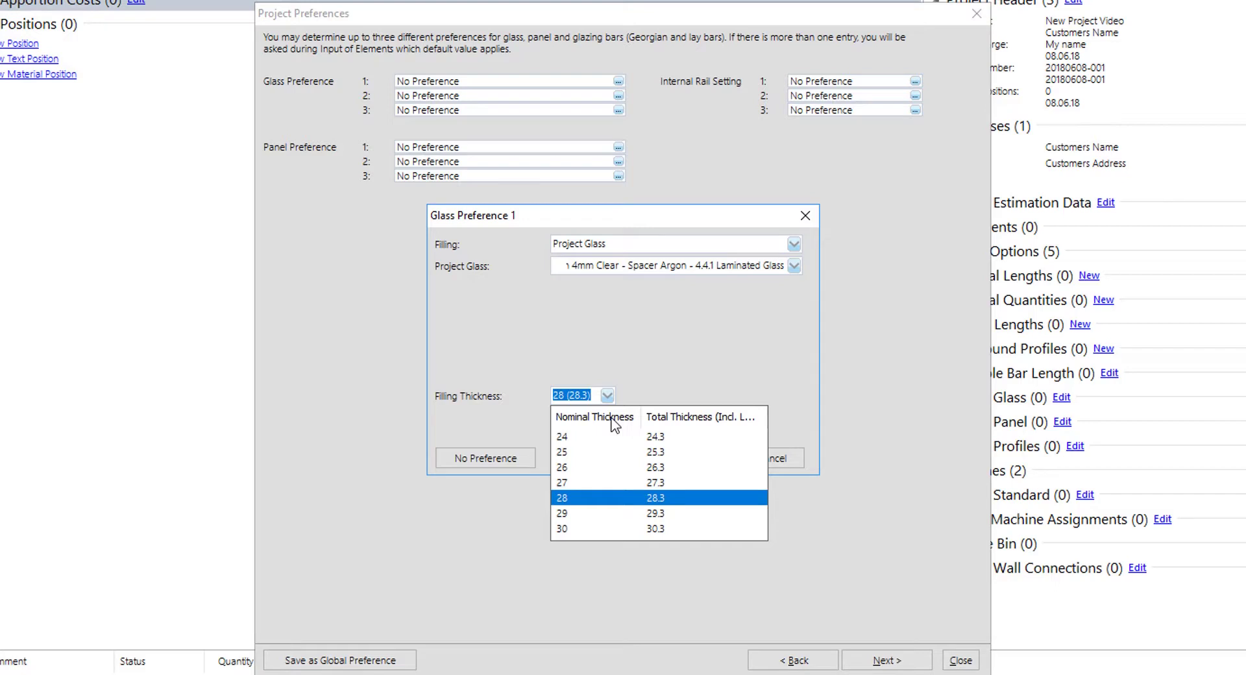
click(664, 368)
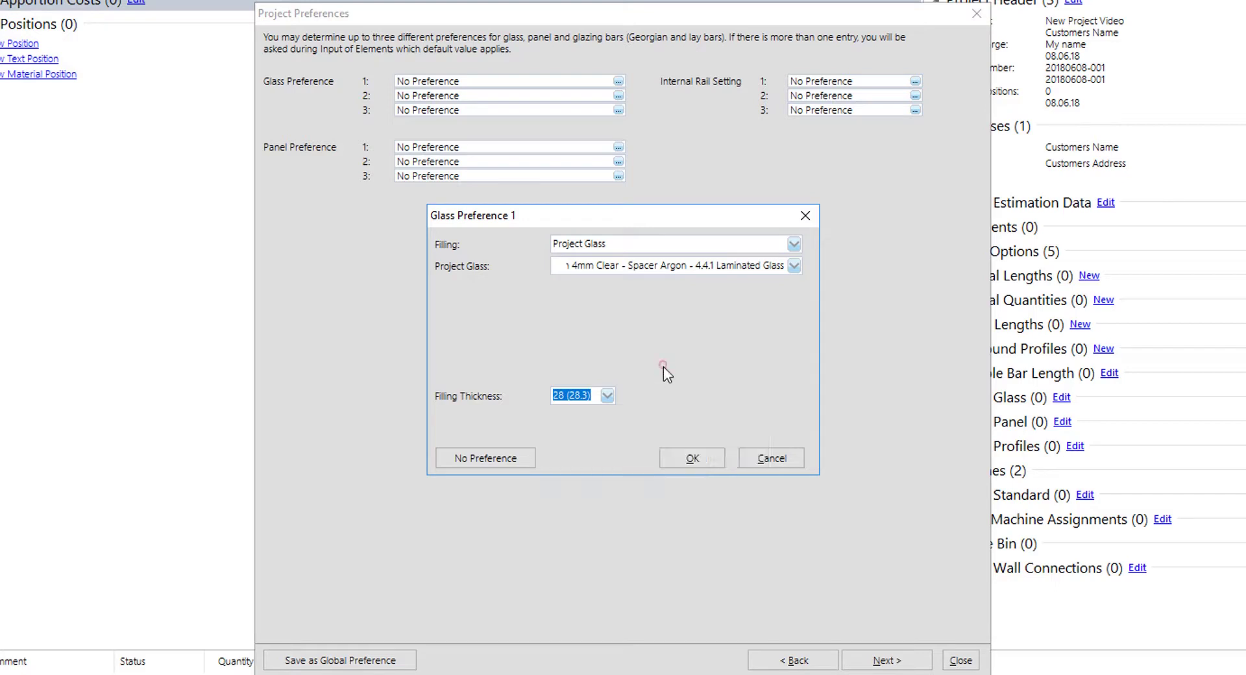
click(688, 448)
- Advance through the project preferences, keeping the standard system options disabled, to the product performance characteristics
click(886, 660)
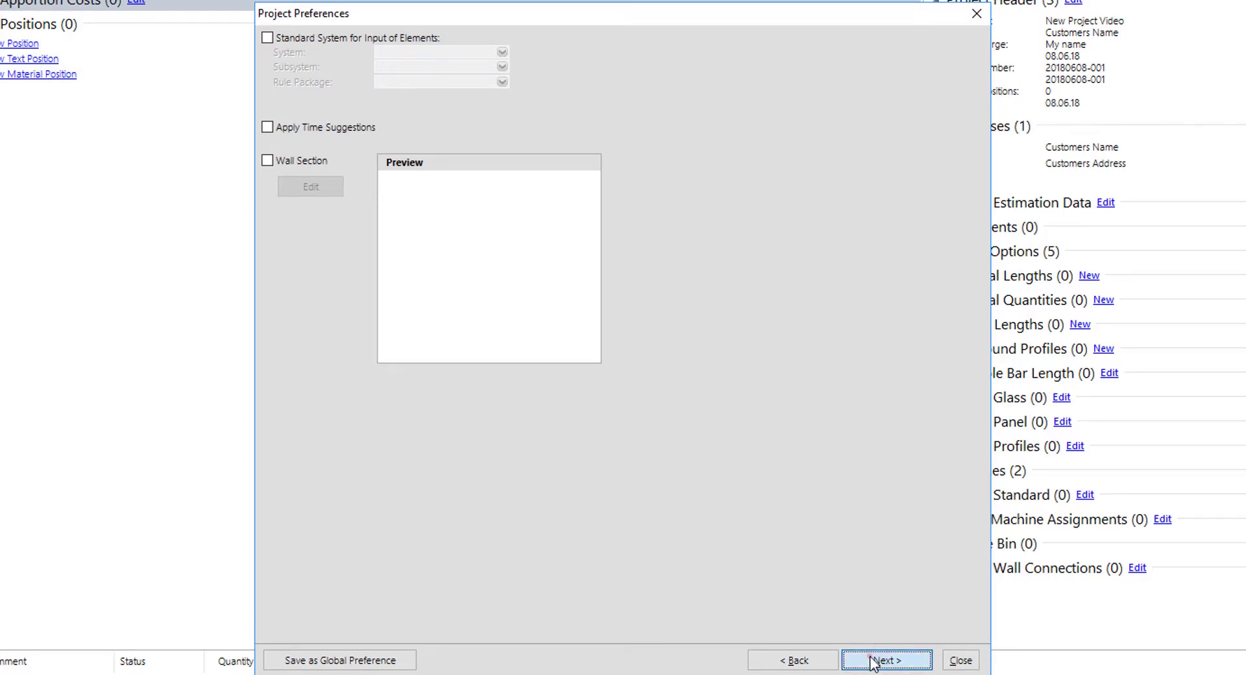
click(871, 658)
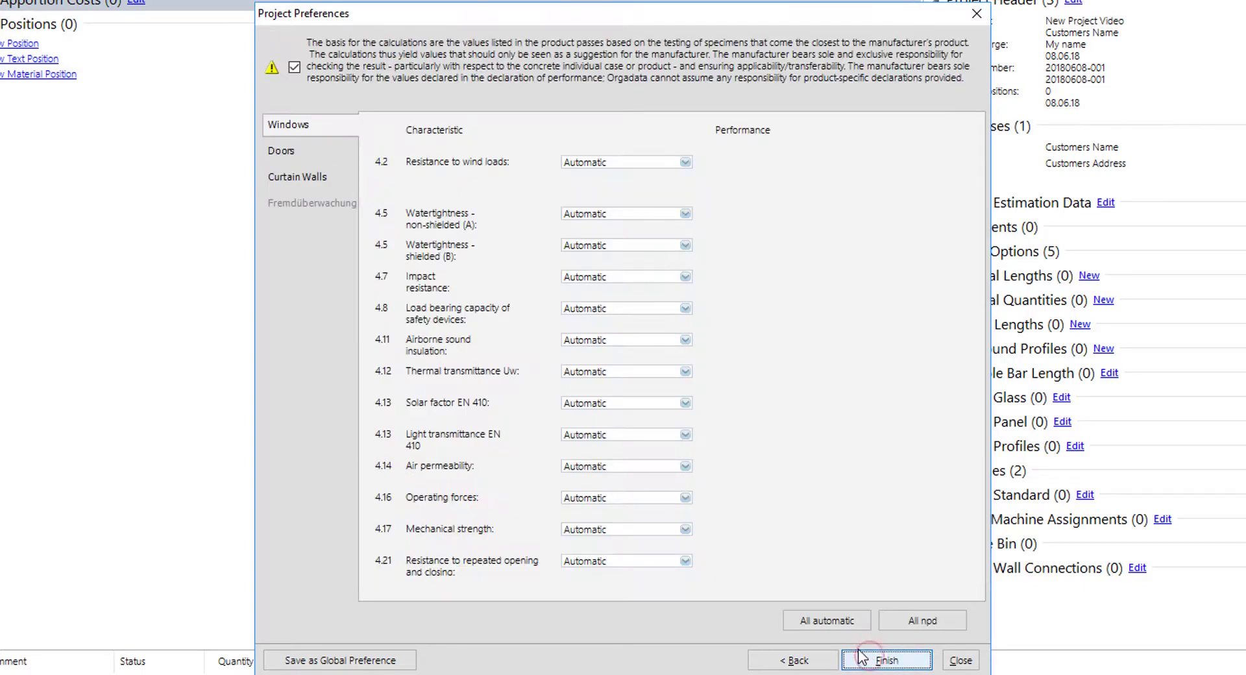